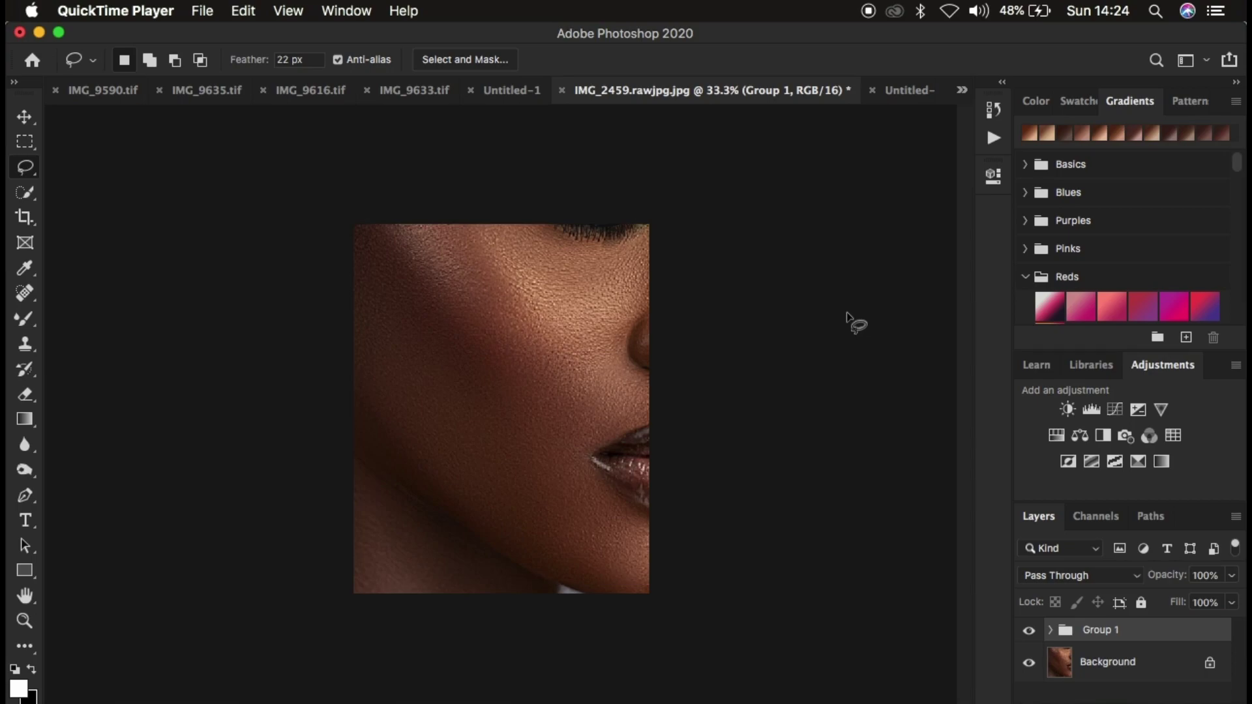
# Compare the portrait before and after retouching by repeatedly toggling the visibility of Group 1
pyautogui.click(1029, 630)
pyautogui.click(1029, 630)
pyautogui.click(1029, 630)
pyautogui.click(1028, 631)
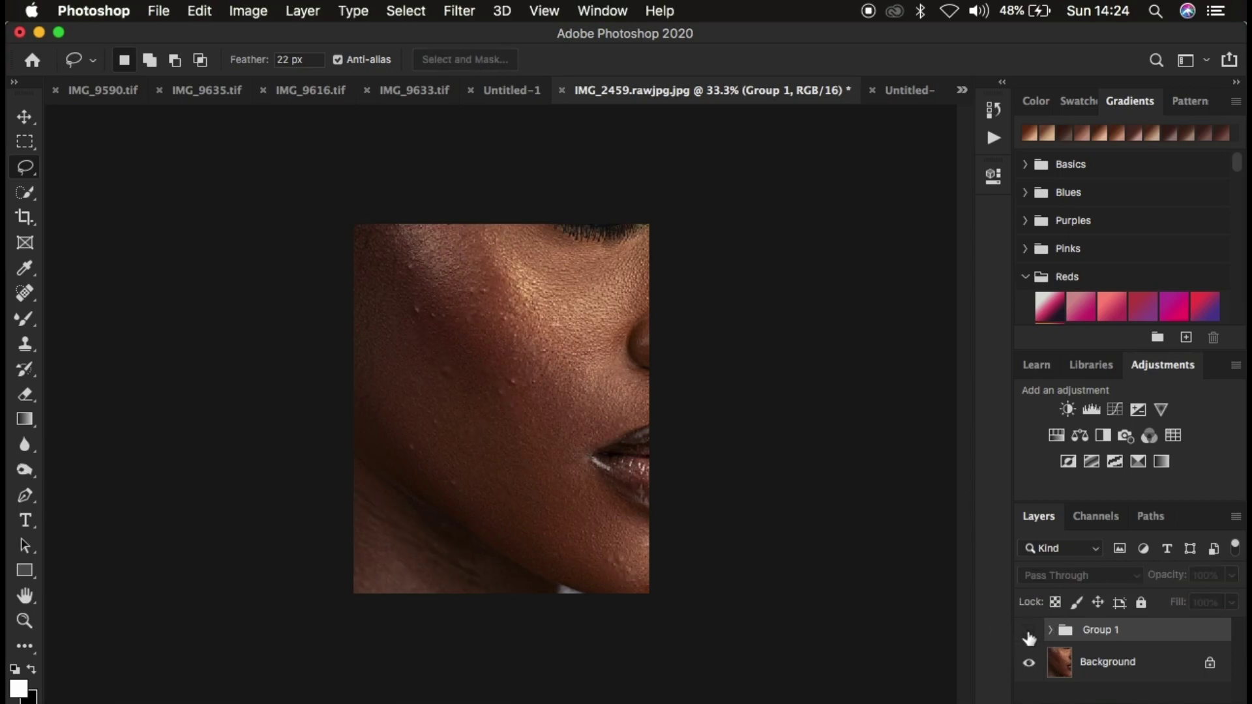
pyautogui.click(1029, 632)
pyautogui.click(1028, 631)
pyautogui.click(1029, 631)
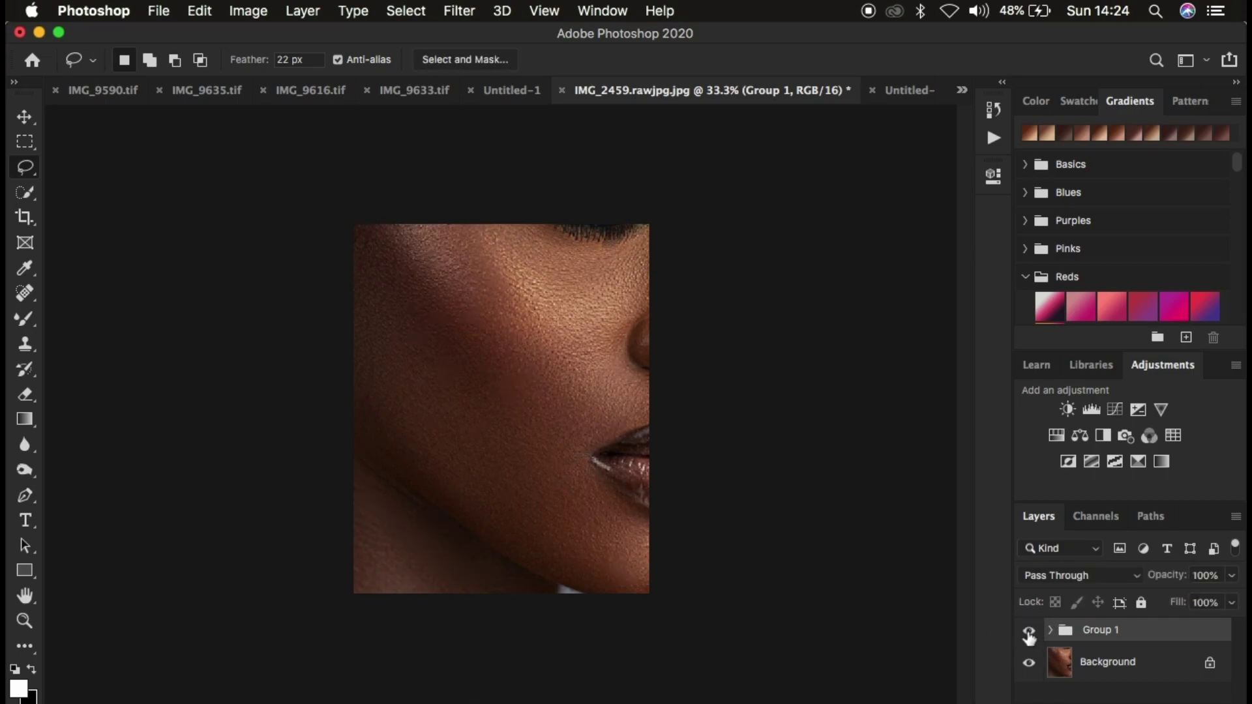
pyautogui.click(1029, 631)
pyautogui.click(1029, 631)
pyautogui.click(1029, 631)
pyautogui.click(1029, 631)
# Delete Group 1 and duplicate the Background layer twice
pyautogui.press('Delete')
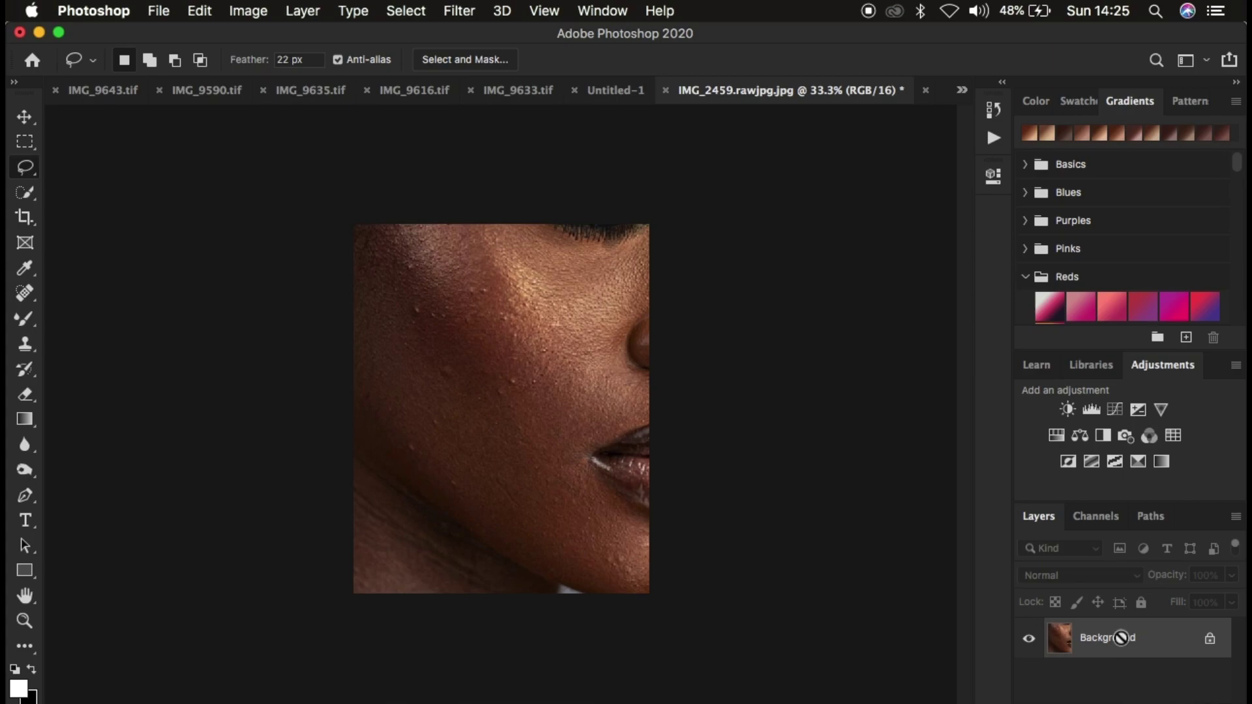
pyautogui.press('super+j')
pyautogui.press('super+j')
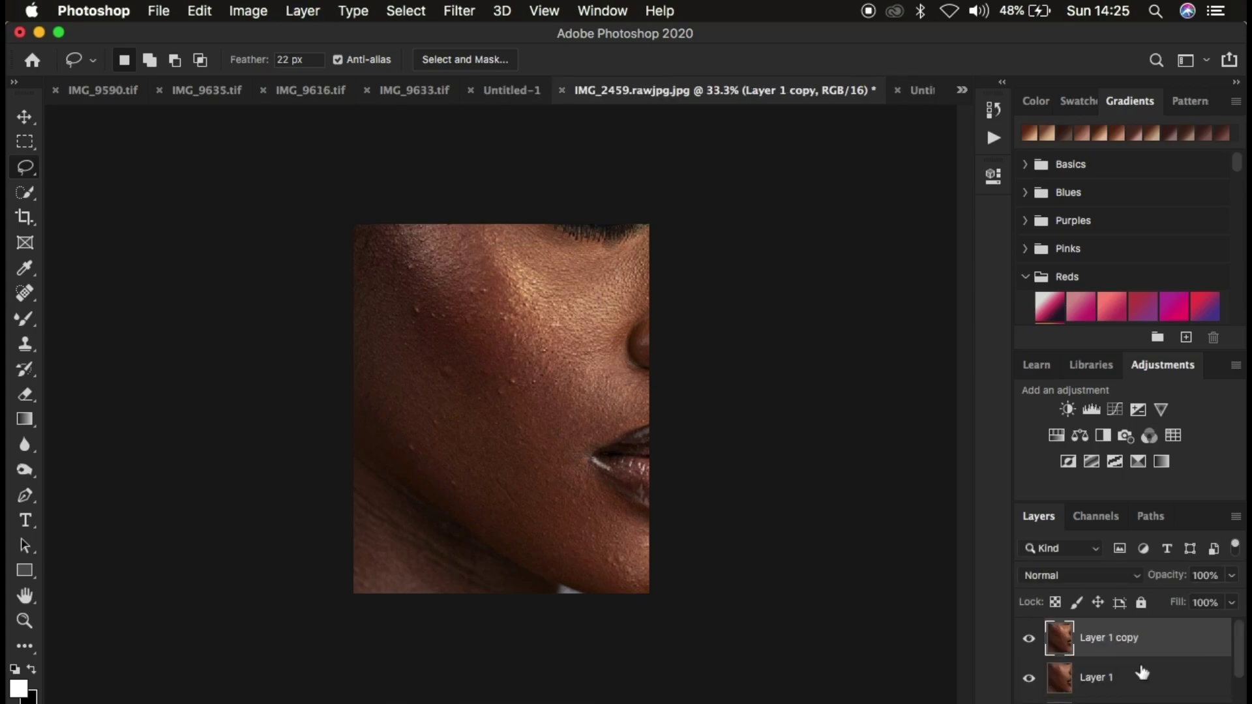
# Rename the lower duplicate layer as low and the upper duplicate as high
pyautogui.doubleClick(1093, 676)
pyautogui.write('low')
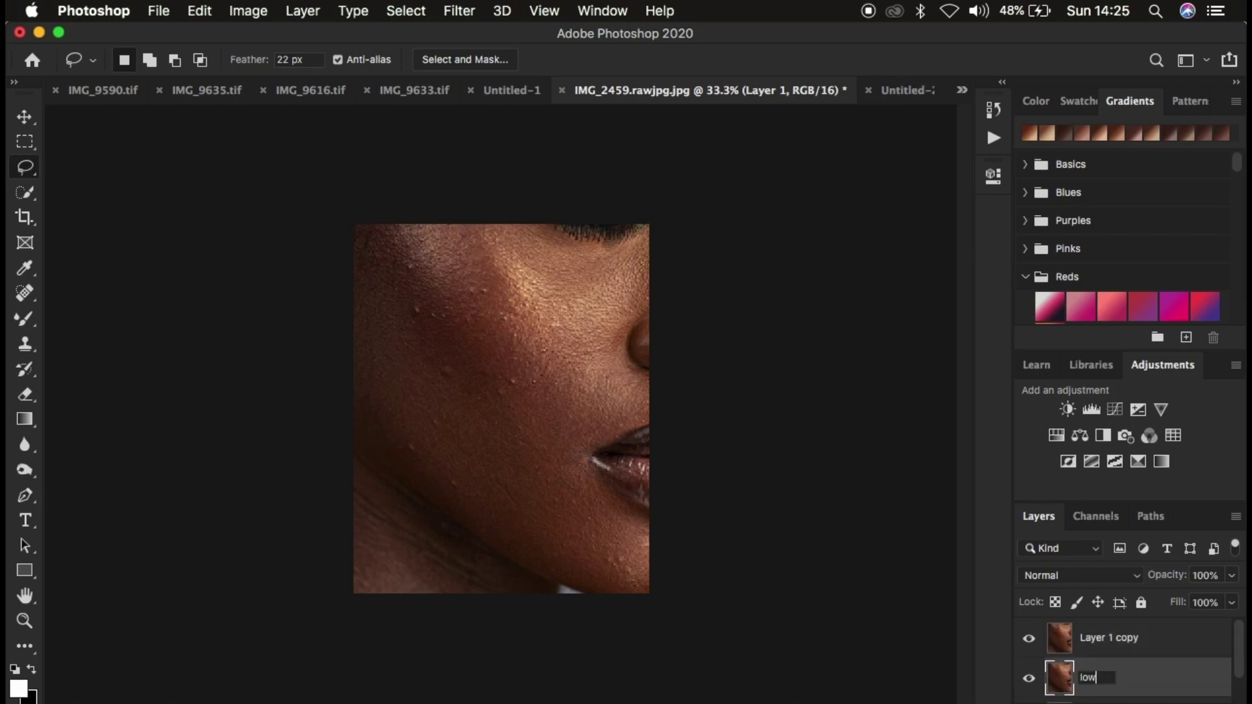
pyautogui.press('Return')
pyautogui.doubleClick(1104, 638)
pyautogui.write('high')
pyautogui.press('Return')
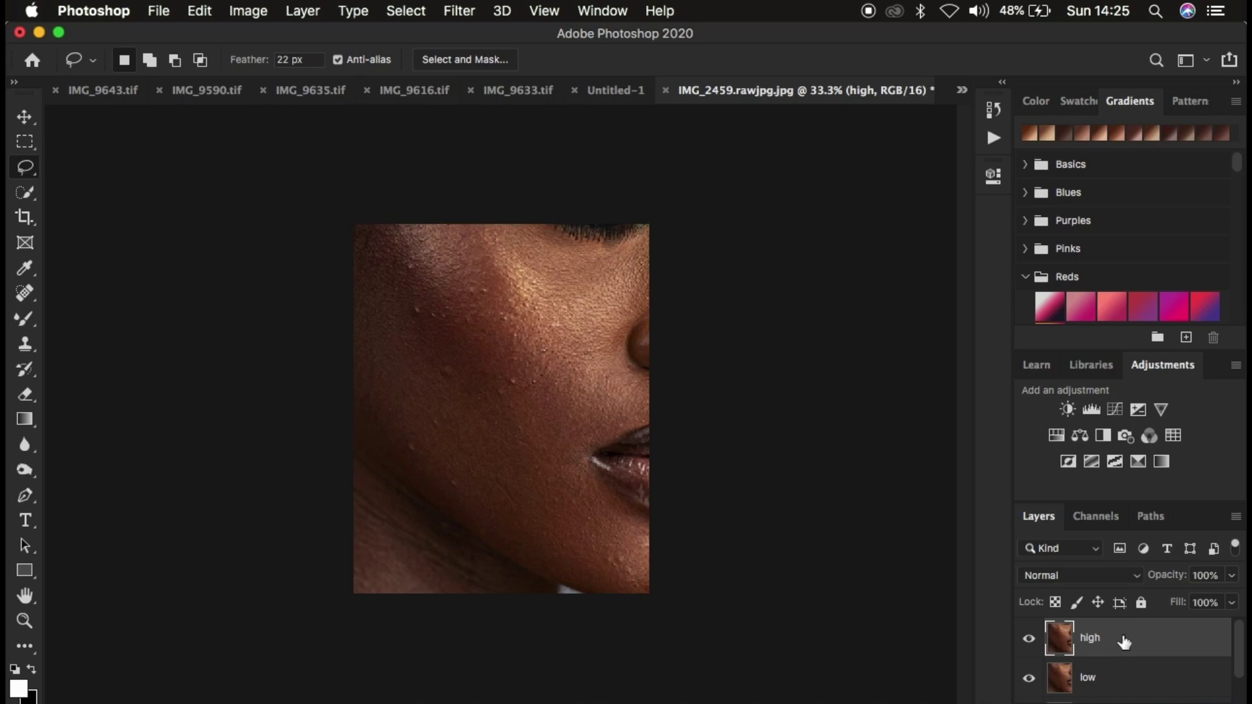
# Hide the high layer and start a Gaussian Blur on the low layer, reducing its radius to 0.1 pixels
pyautogui.click(1030, 640)
pyautogui.click(1100, 678)
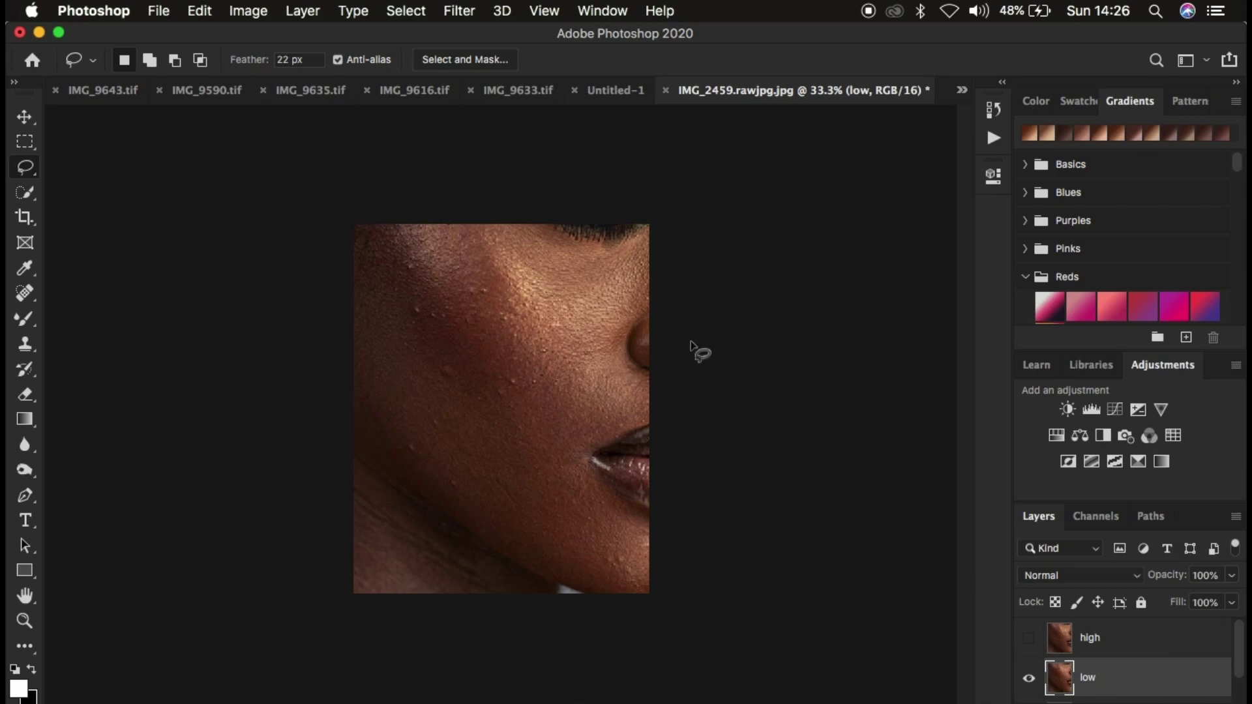
pyautogui.click(457, 19)
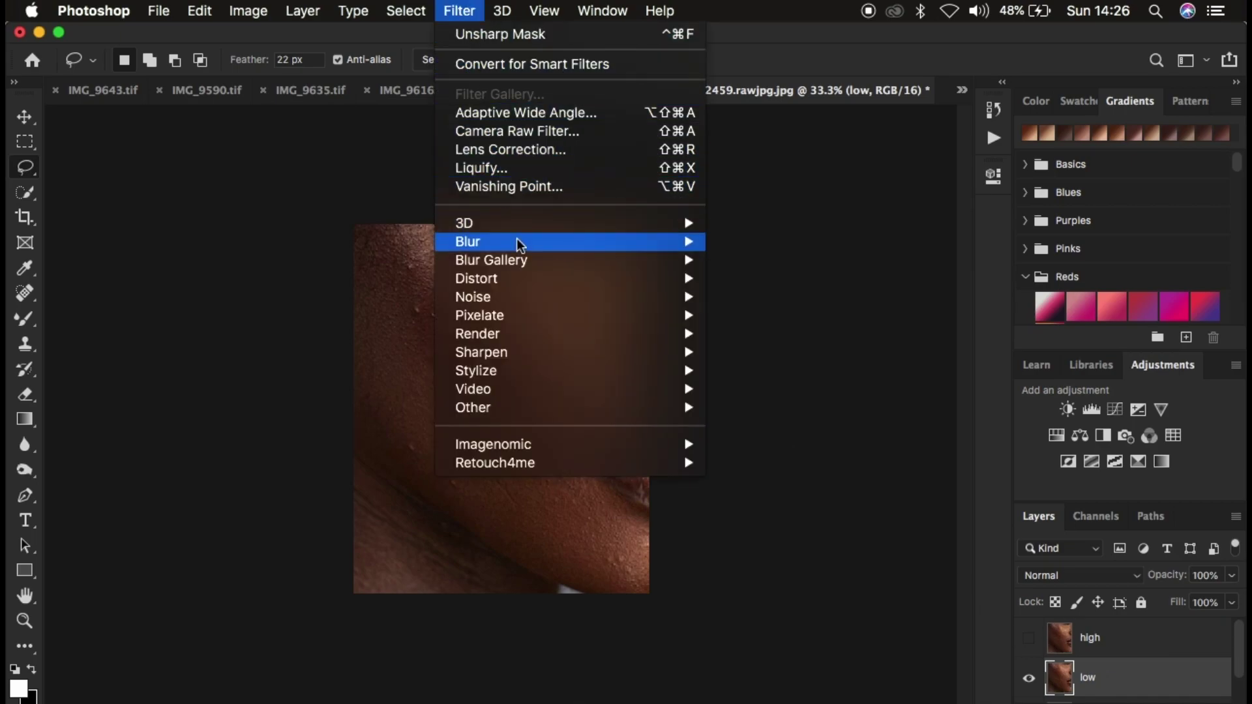
pyautogui.moveTo(517, 240)
pyautogui.click(776, 317)
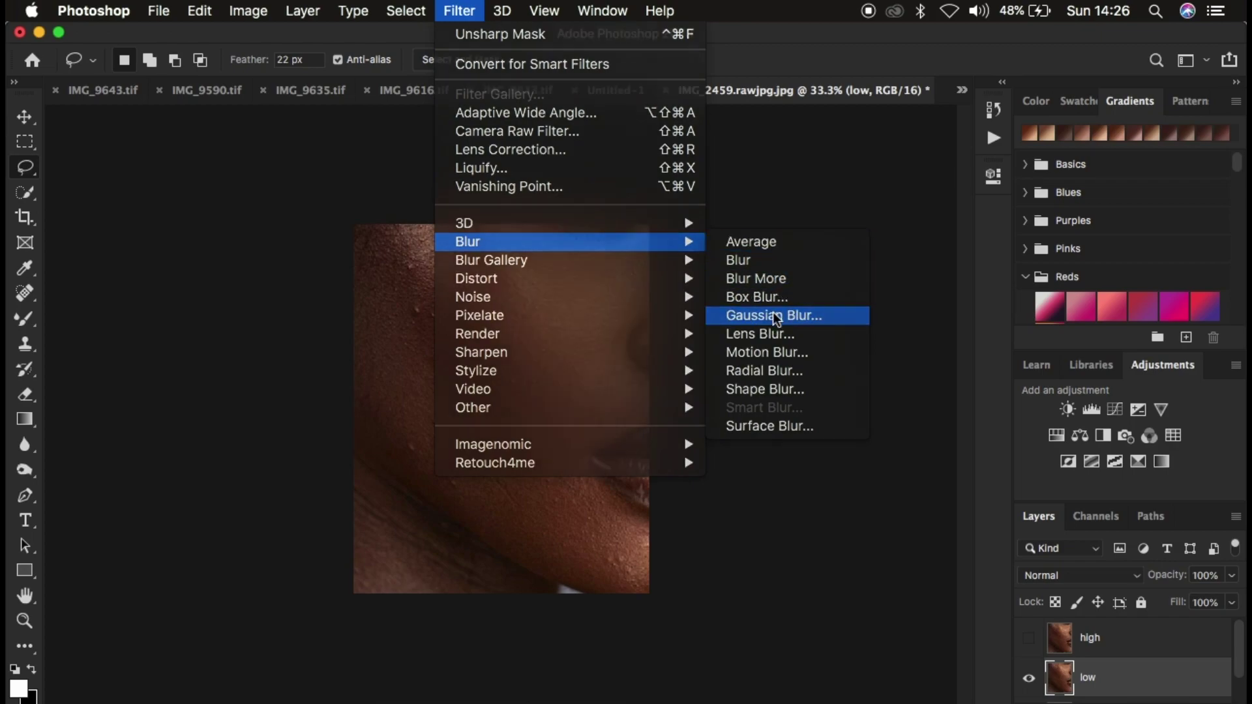
pyautogui.moveTo(895, 435); pyautogui.dragTo(796, 433)
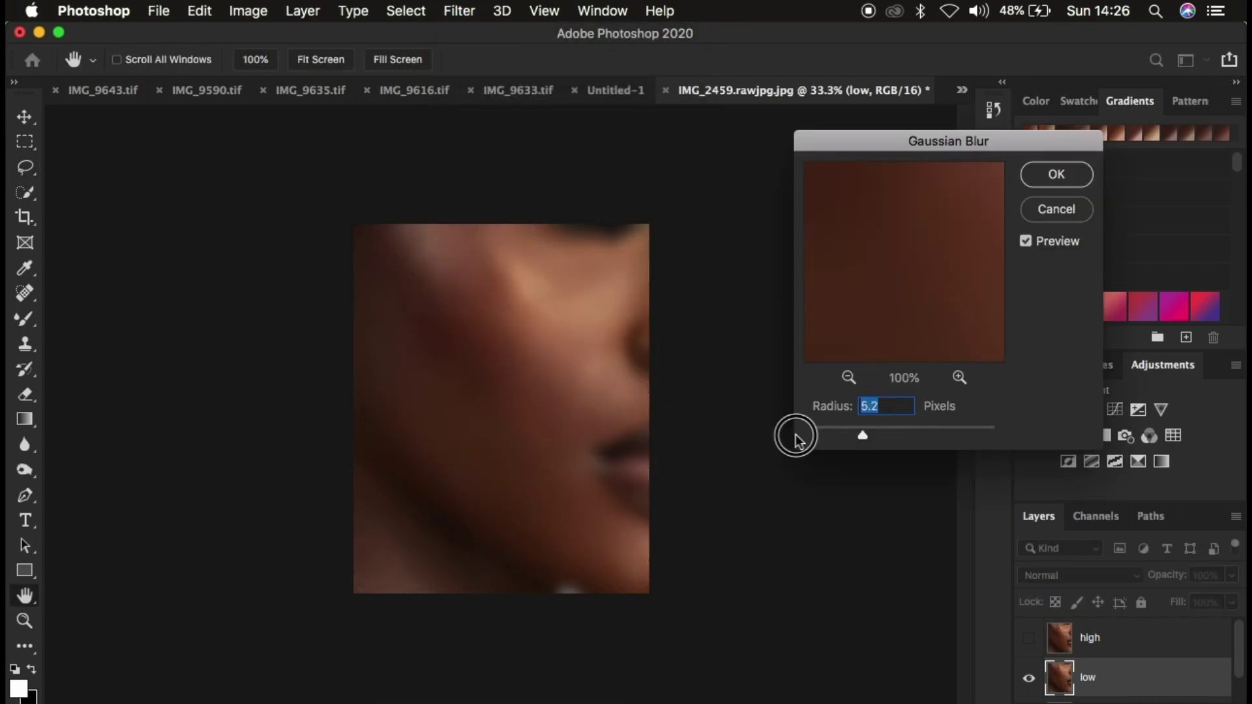
pyautogui.moveTo(913, 146); pyautogui.dragTo(861, 125)
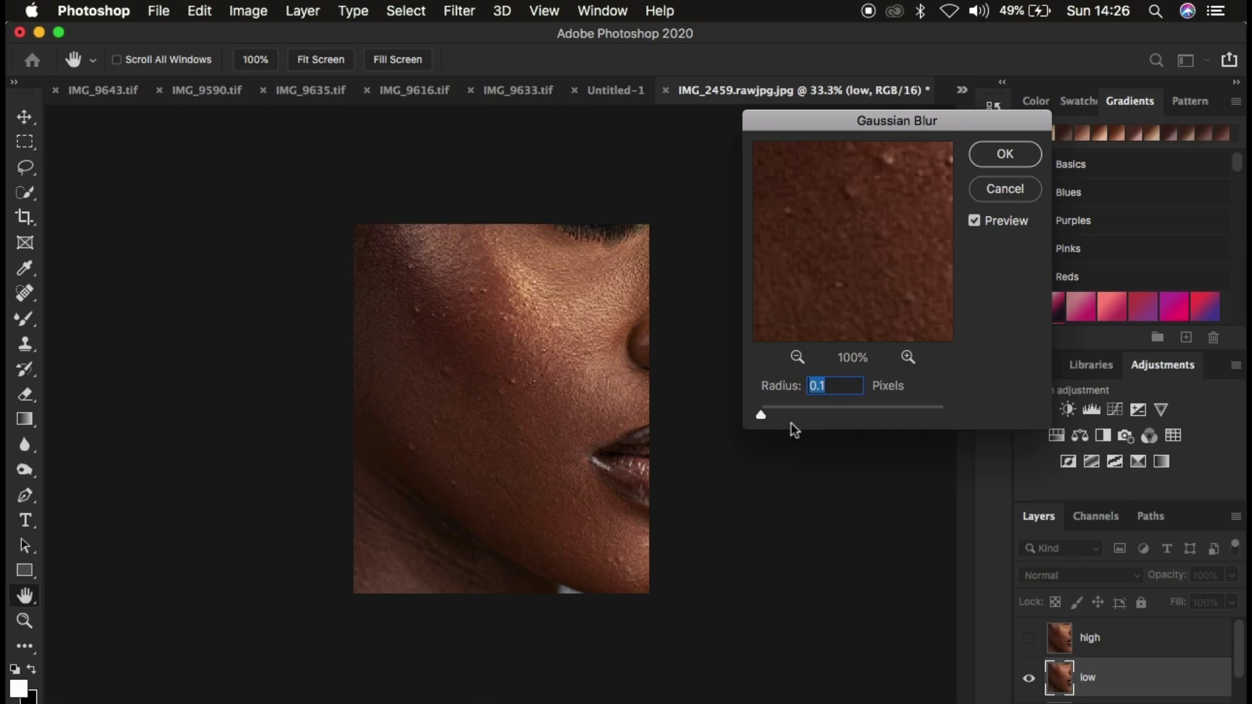
# Set the Gaussian Blur radius to 6.0 pixels, checking the cheek in the filter preview at 33%, and apply it
pyautogui.moveTo(759, 416); pyautogui.dragTo(777, 416)
pyautogui.click(796, 357)
pyautogui.click(797, 358)
pyautogui.click(797, 357)
pyautogui.moveTo(846, 290); pyautogui.dragTo(900, 250)
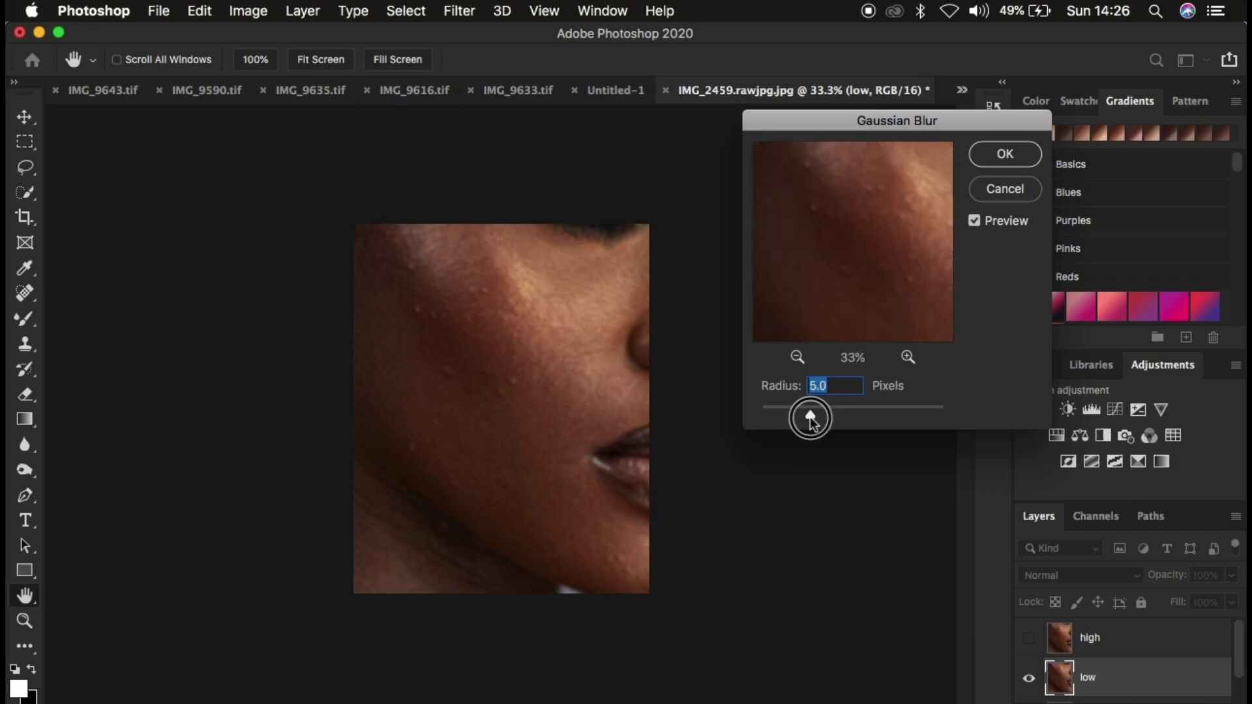
pyautogui.moveTo(811, 416); pyautogui.dragTo(814, 421)
pyautogui.moveTo(852, 280)
pyautogui.mouseDown()
pyautogui.moveTo(830, 265)
pyautogui.moveTo(808, 215)
pyautogui.moveTo(844, 258)
pyautogui.mouseUp()
pyautogui.moveTo(813, 415); pyautogui.dragTo(814, 417)
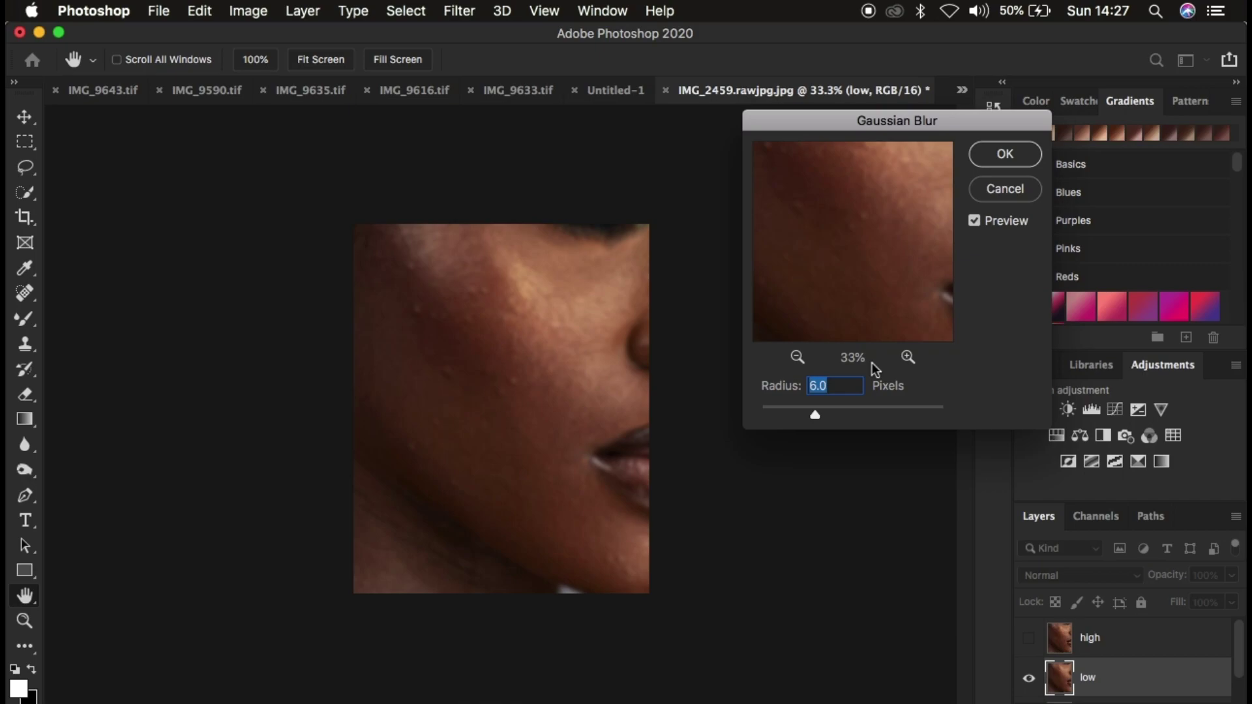
pyautogui.click(1001, 154)
pyautogui.press('l')
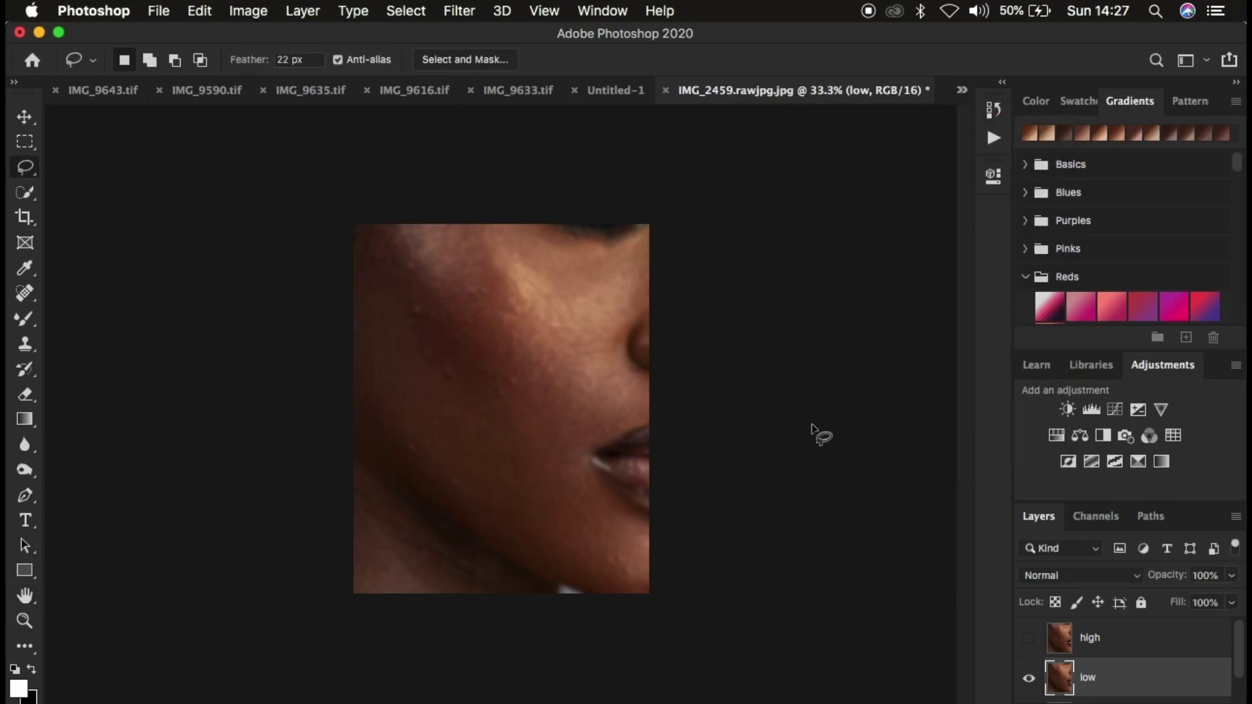
# Select the high layer, make it visible again and open Apply Image for it, keeping the photo in view
pyautogui.press('super+equal')
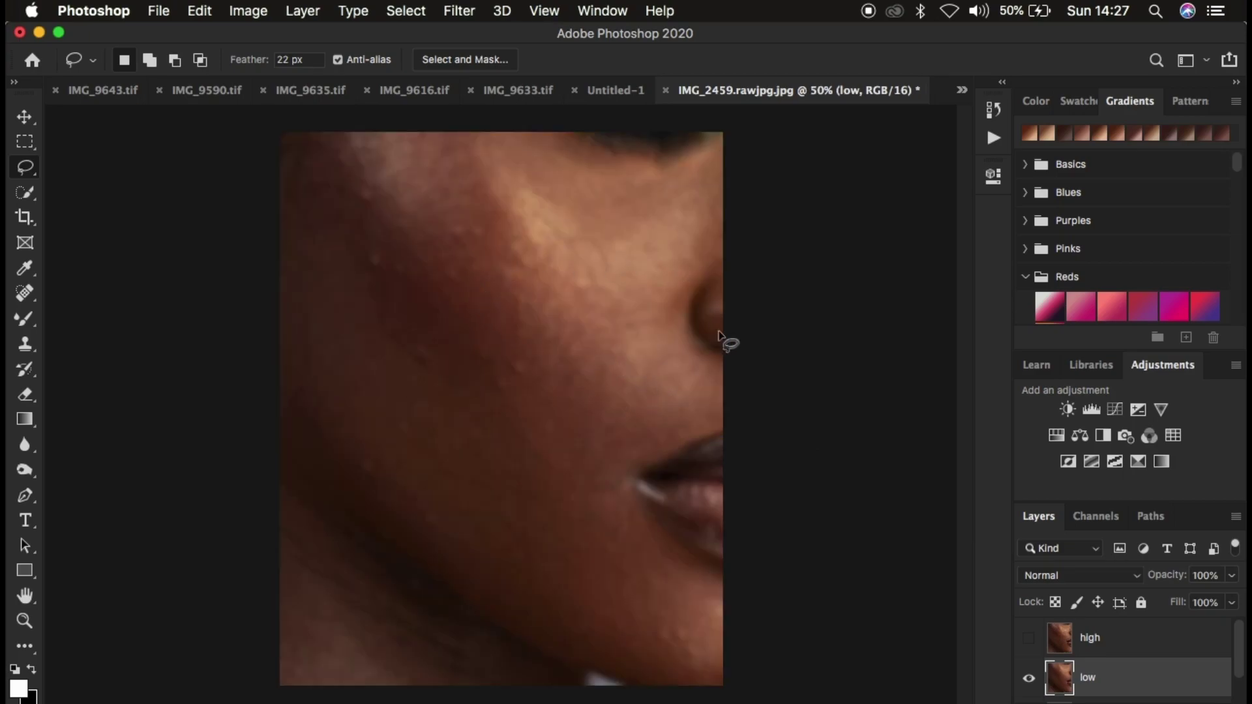
pyautogui.click(1129, 636)
pyautogui.click(1028, 637)
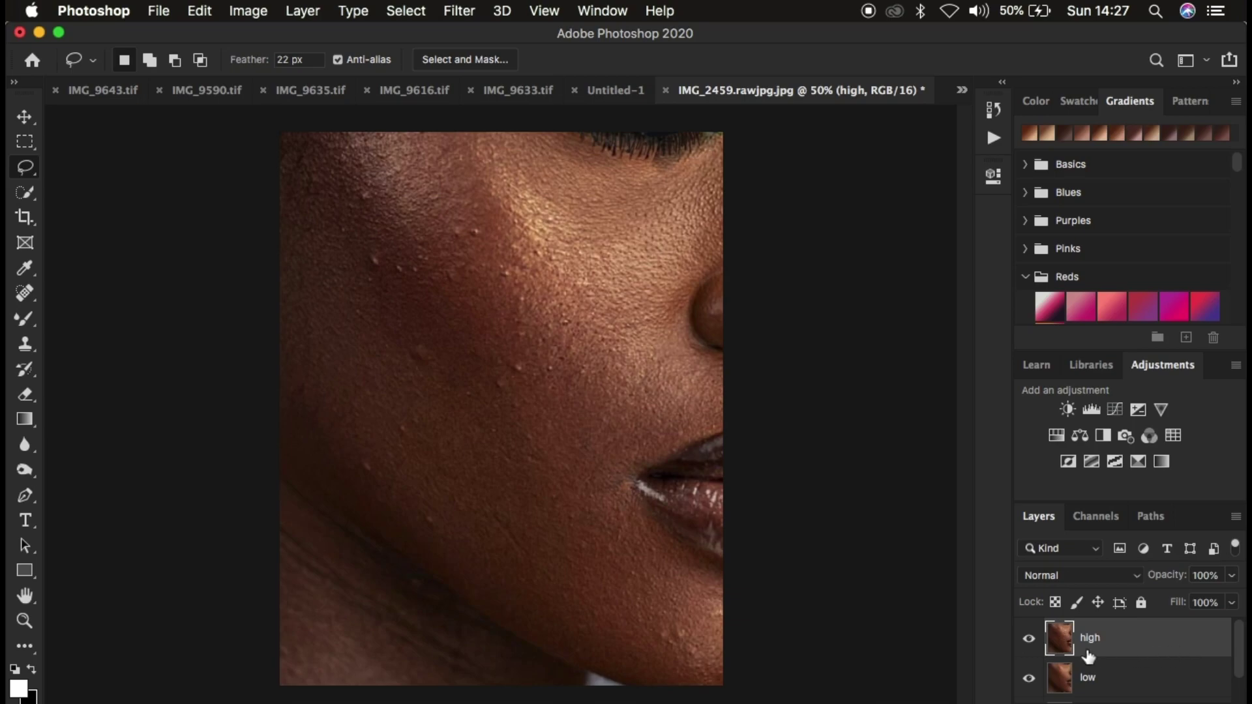
pyautogui.click(238, 12)
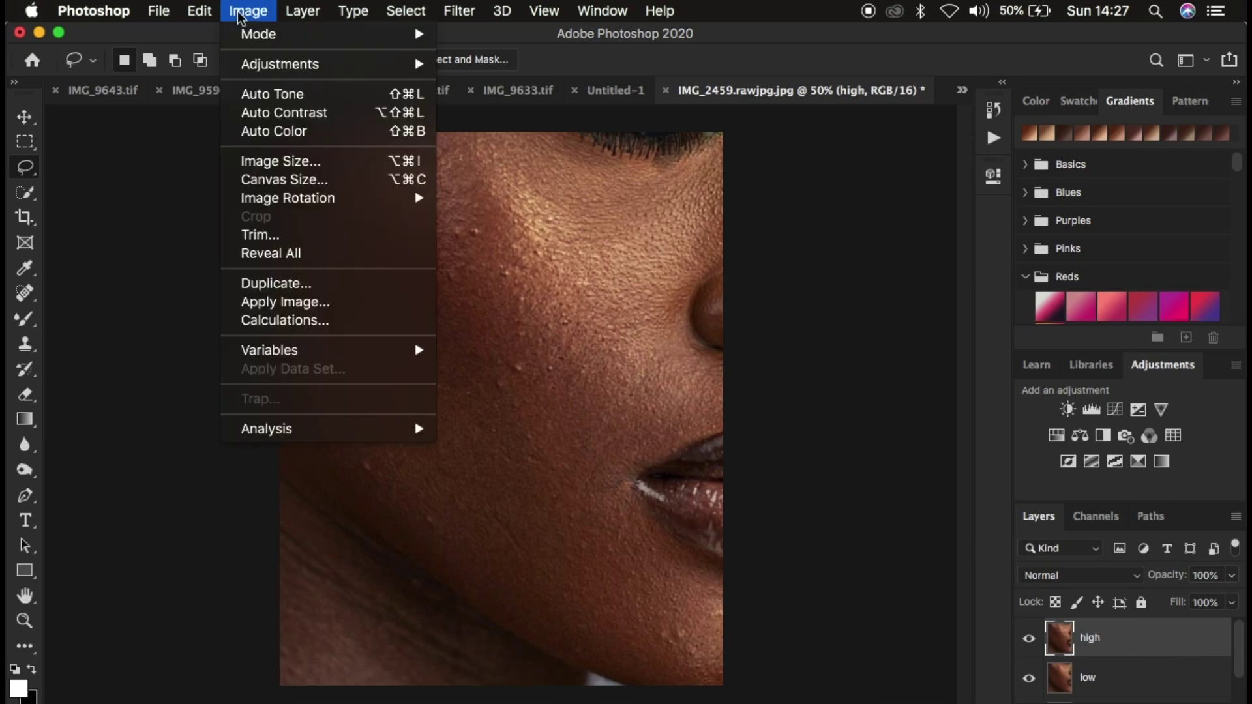
pyautogui.click(287, 301)
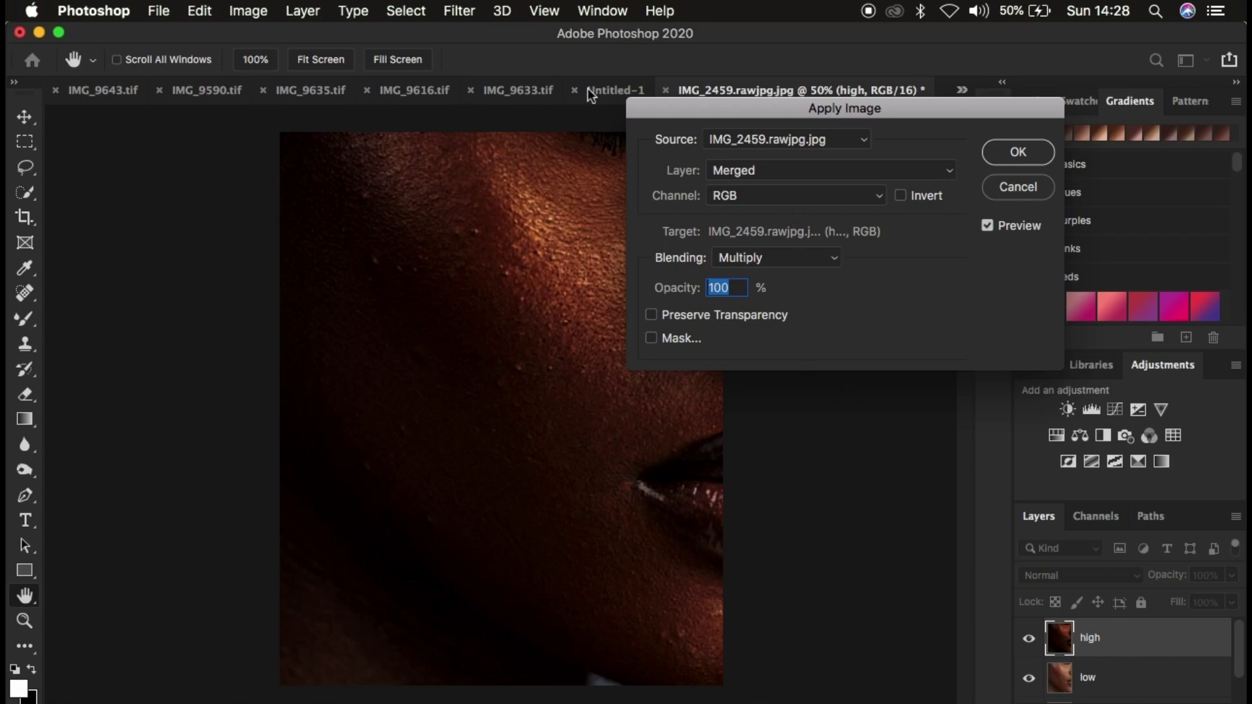
pyautogui.click(832, 104)
pyautogui.moveTo(832, 104); pyautogui.dragTo(840, 136)
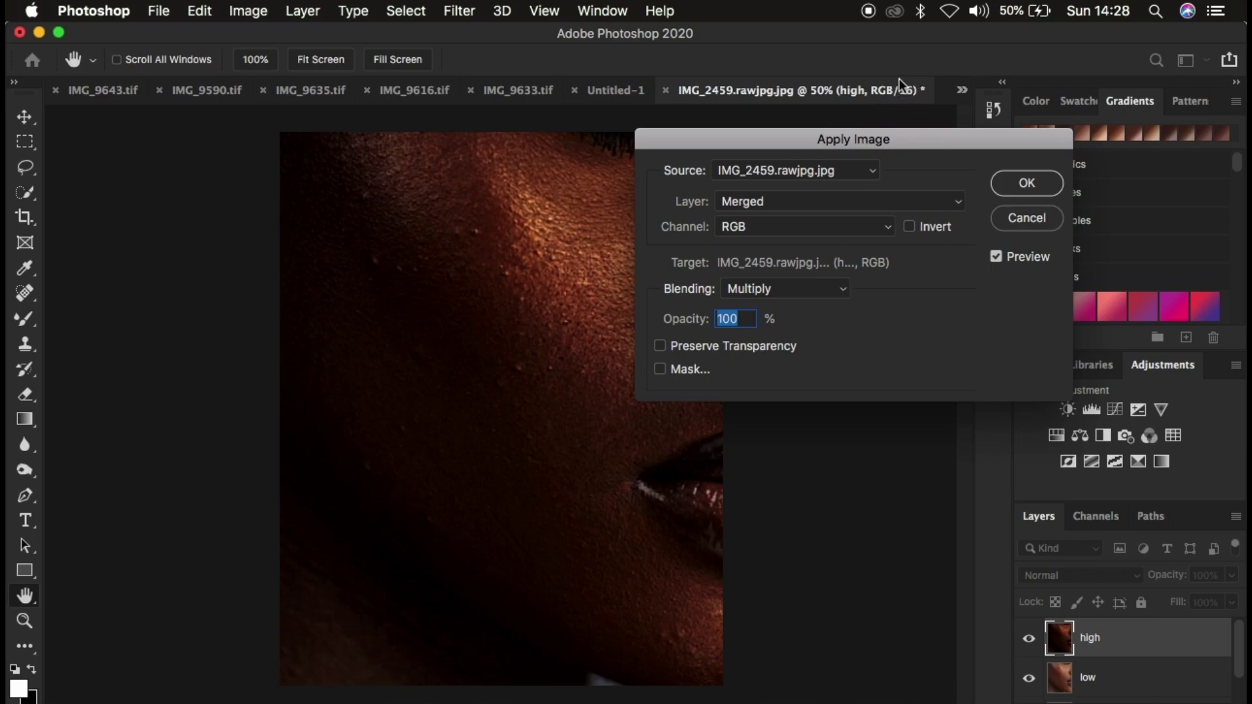
# Set the Apply Image source to the low layer with the RGB channel and Add blending
pyautogui.click(764, 204)
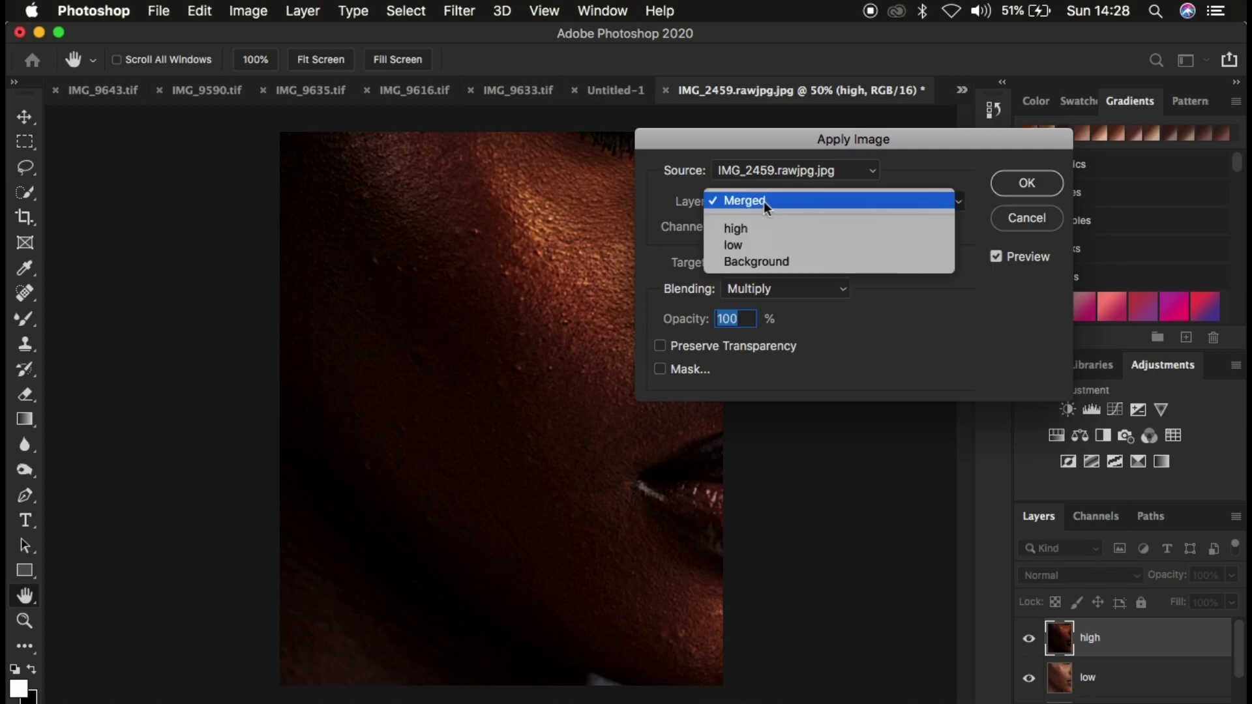
pyautogui.click(750, 247)
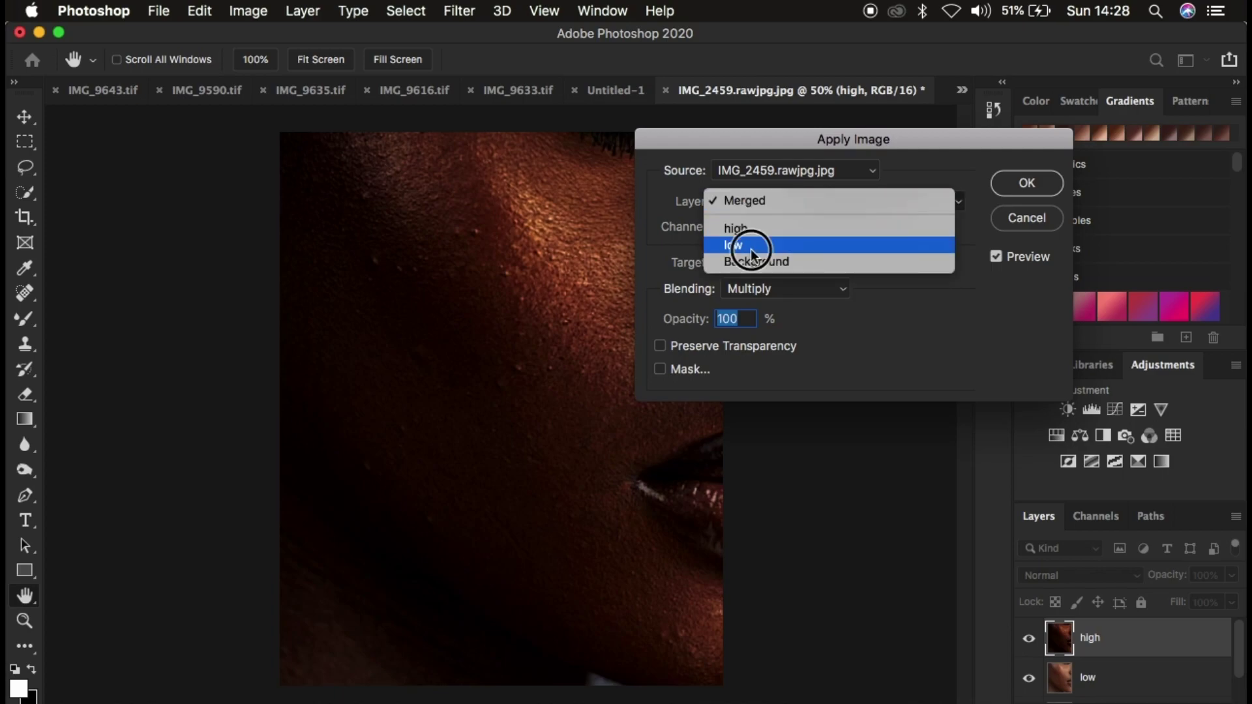
pyautogui.click(781, 225)
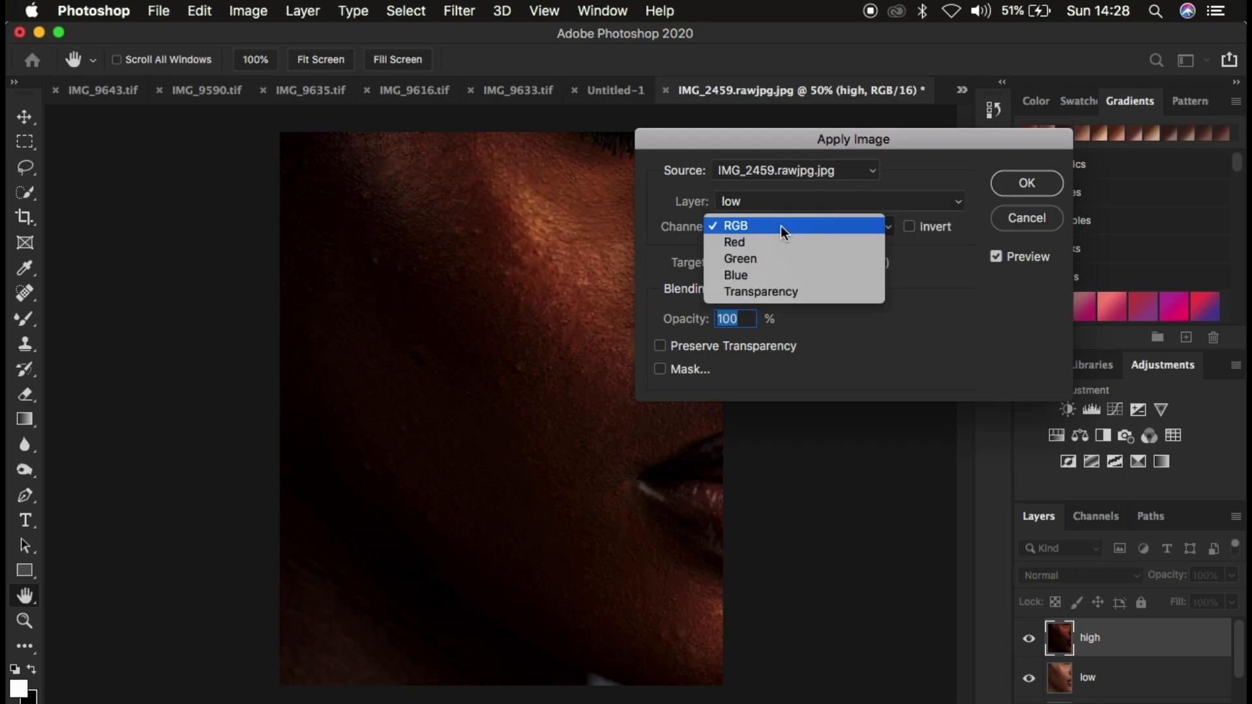
pyautogui.click(780, 225)
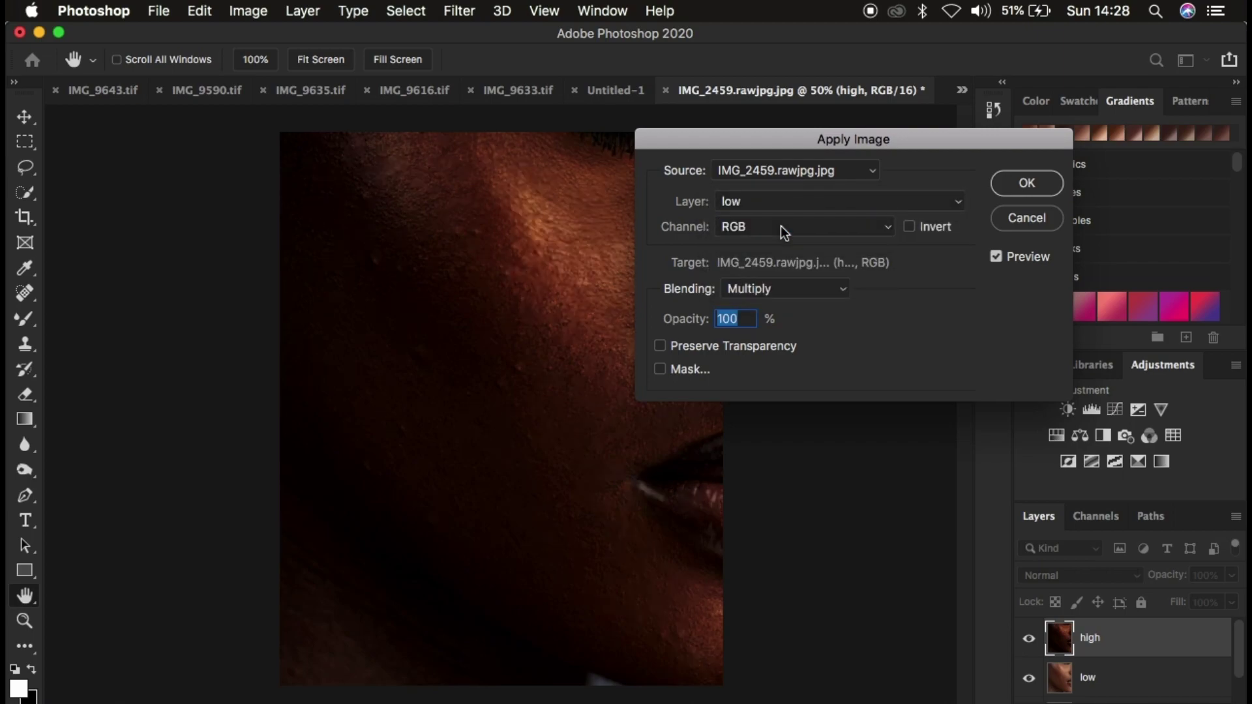
pyautogui.click(748, 290)
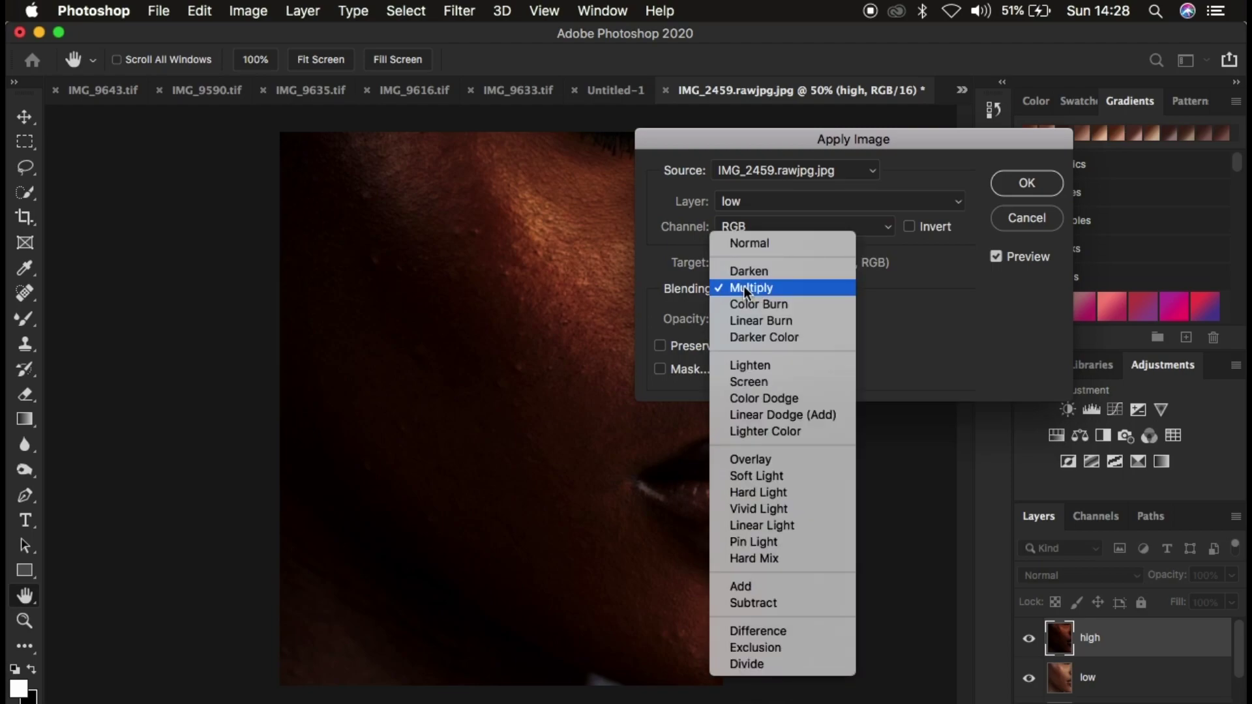
pyautogui.click(755, 586)
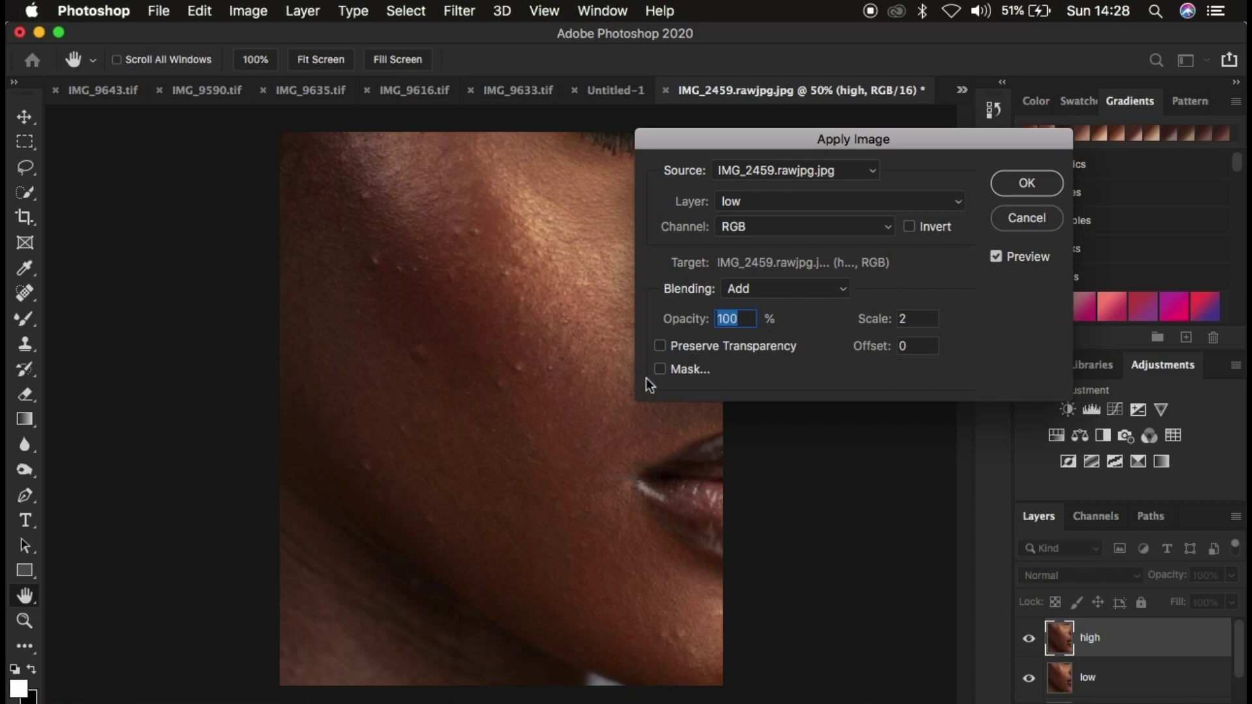
# Try inverting the source, and then Subtract blending without inversion at scale 2 and offset 128
pyautogui.click(915, 230)
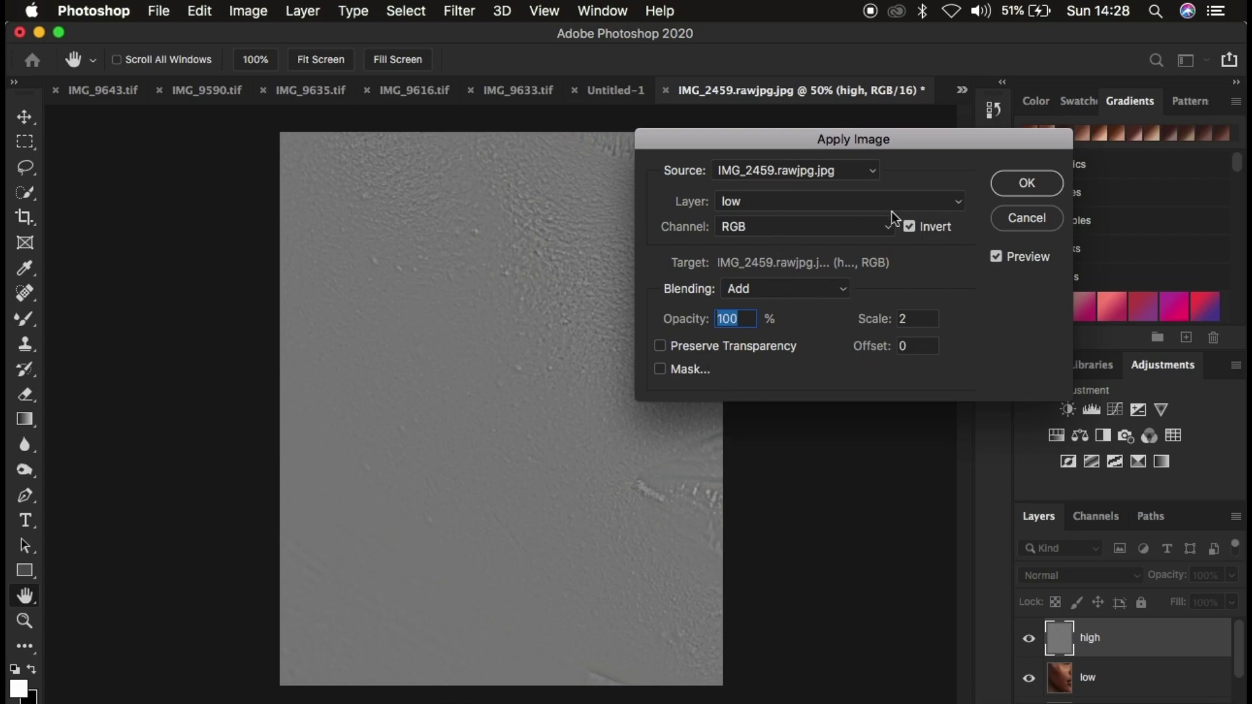
pyautogui.click(910, 227)
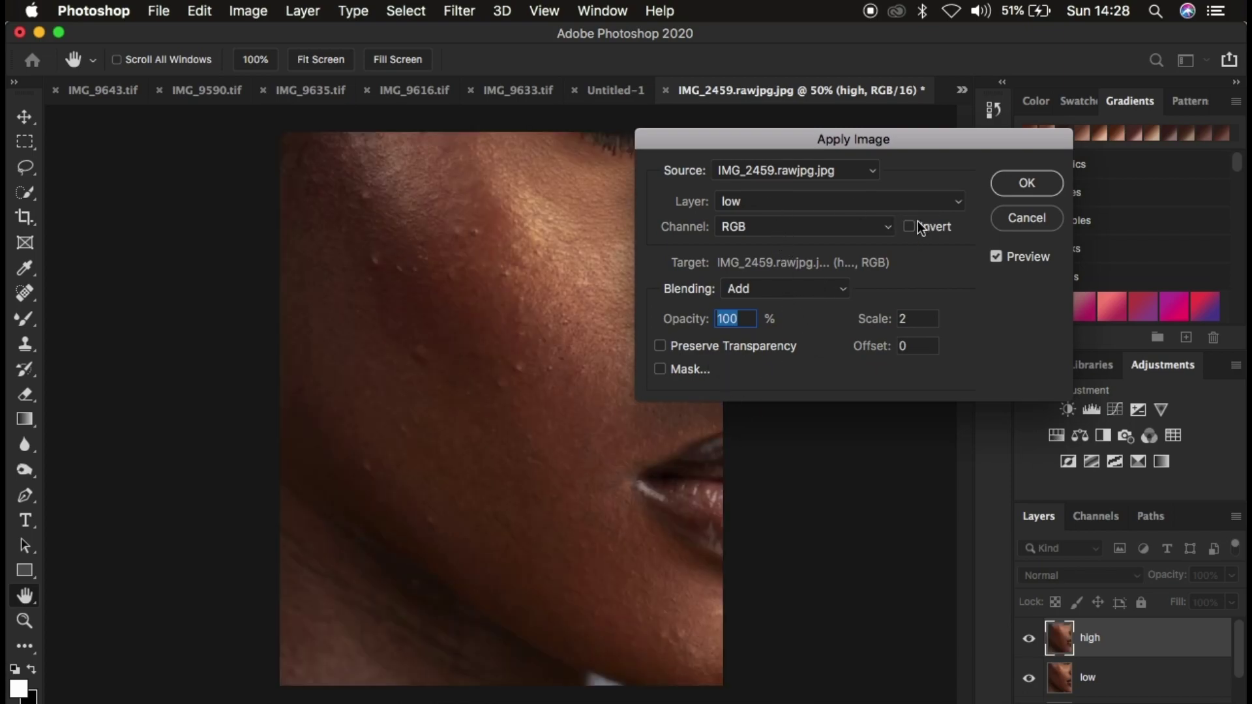
pyautogui.click(806, 197)
pyautogui.click(806, 198)
pyautogui.click(779, 221)
pyautogui.click(777, 223)
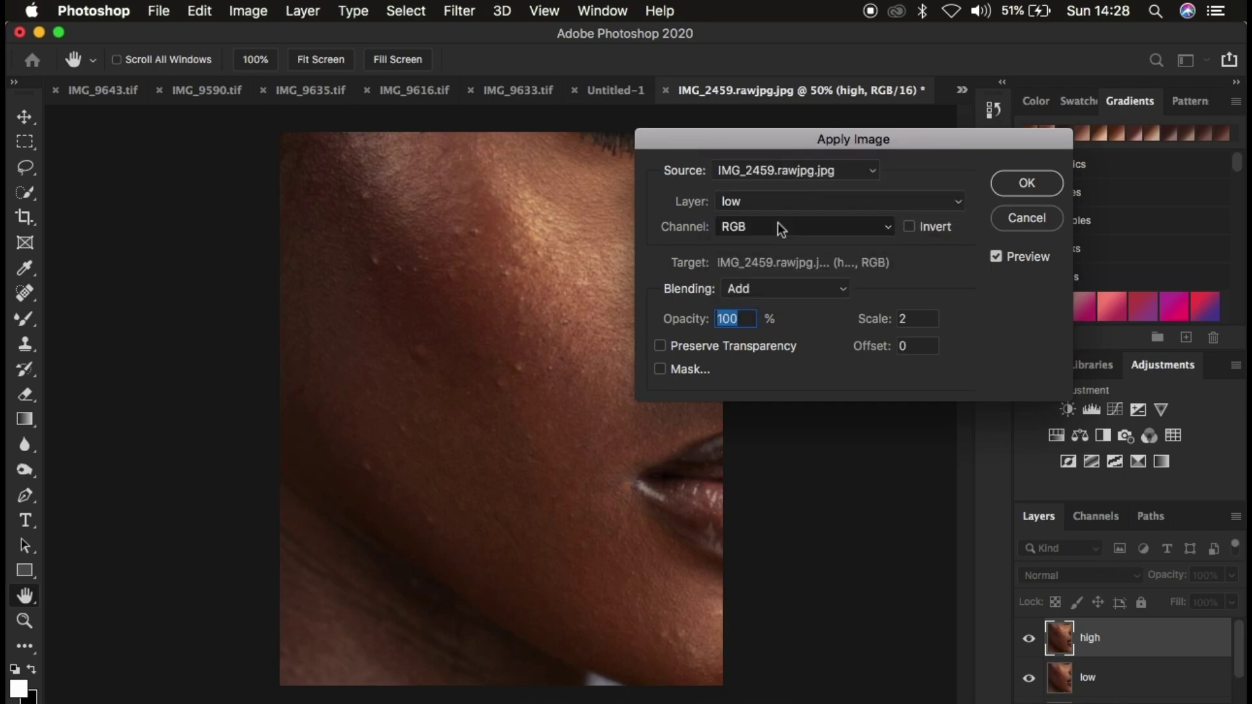
pyautogui.click(764, 286)
pyautogui.click(765, 302)
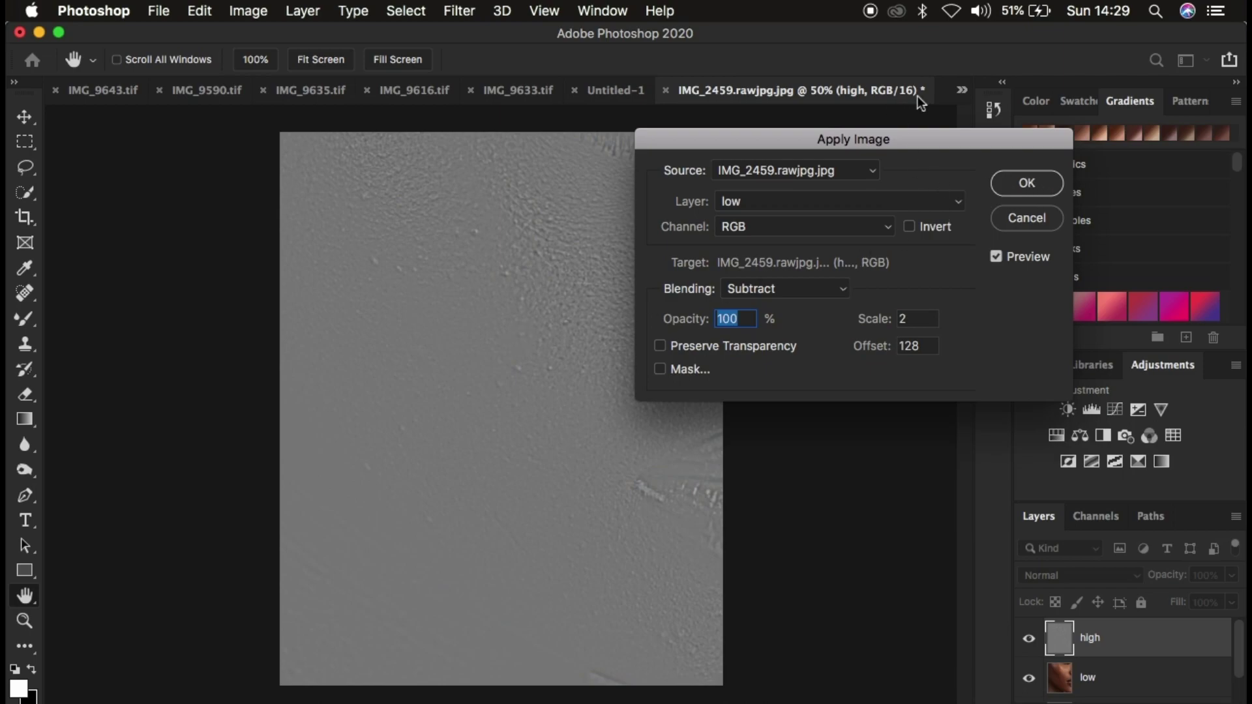
# Apply the low layer to the high layer with Add blending, Invert enabled, scale 2 and offset 0
pyautogui.click(777, 289)
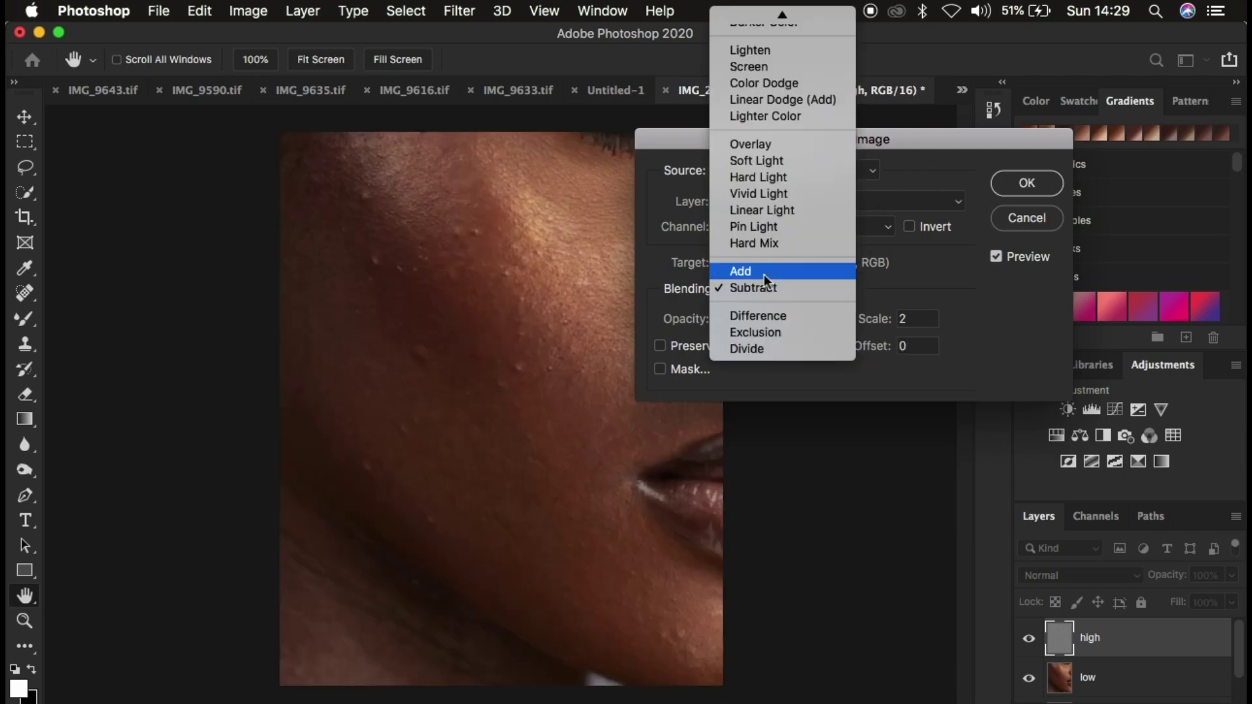
pyautogui.click(764, 274)
pyautogui.click(910, 226)
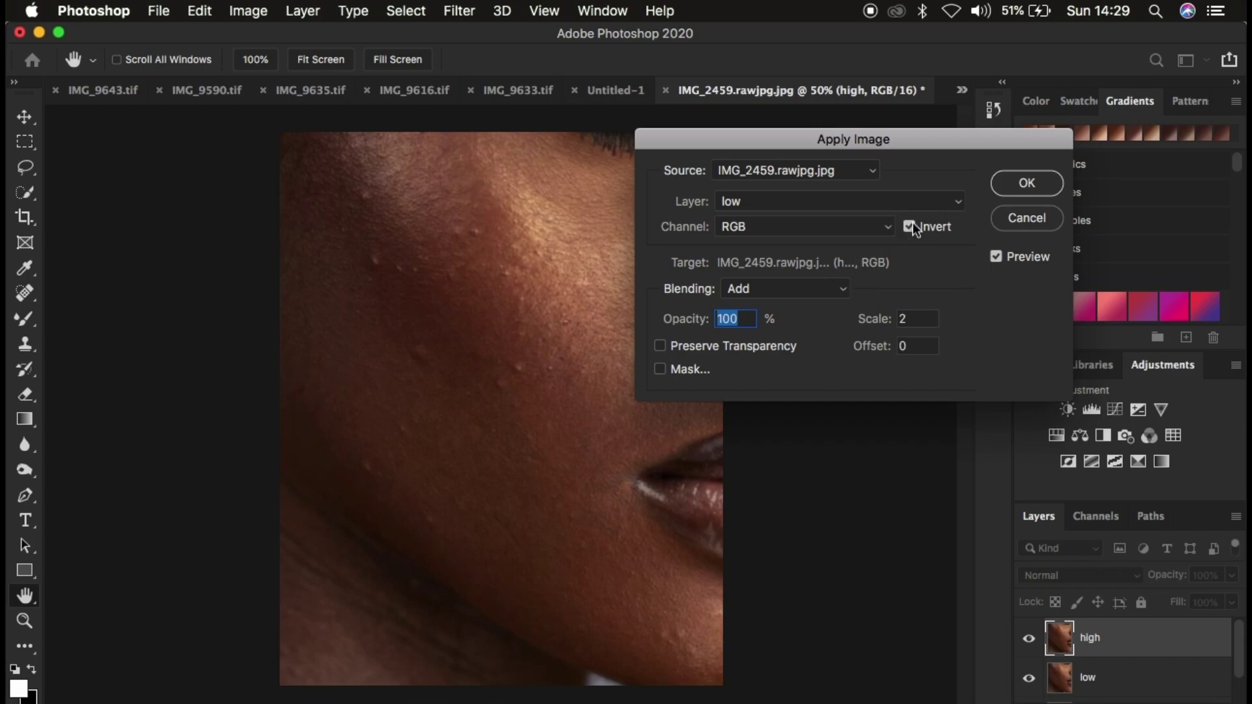
pyautogui.click(1015, 184)
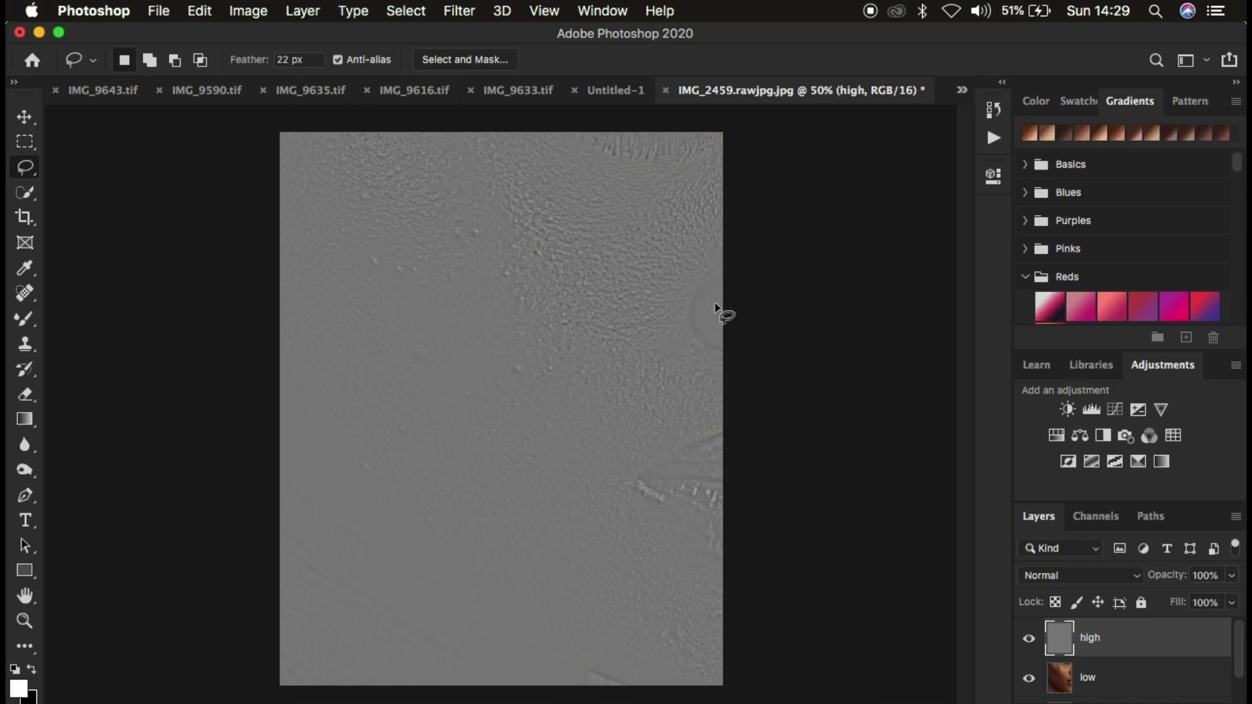
# Set the high layer's blend mode to Linear Light and select it together with the low layer
pyautogui.click(1055, 575)
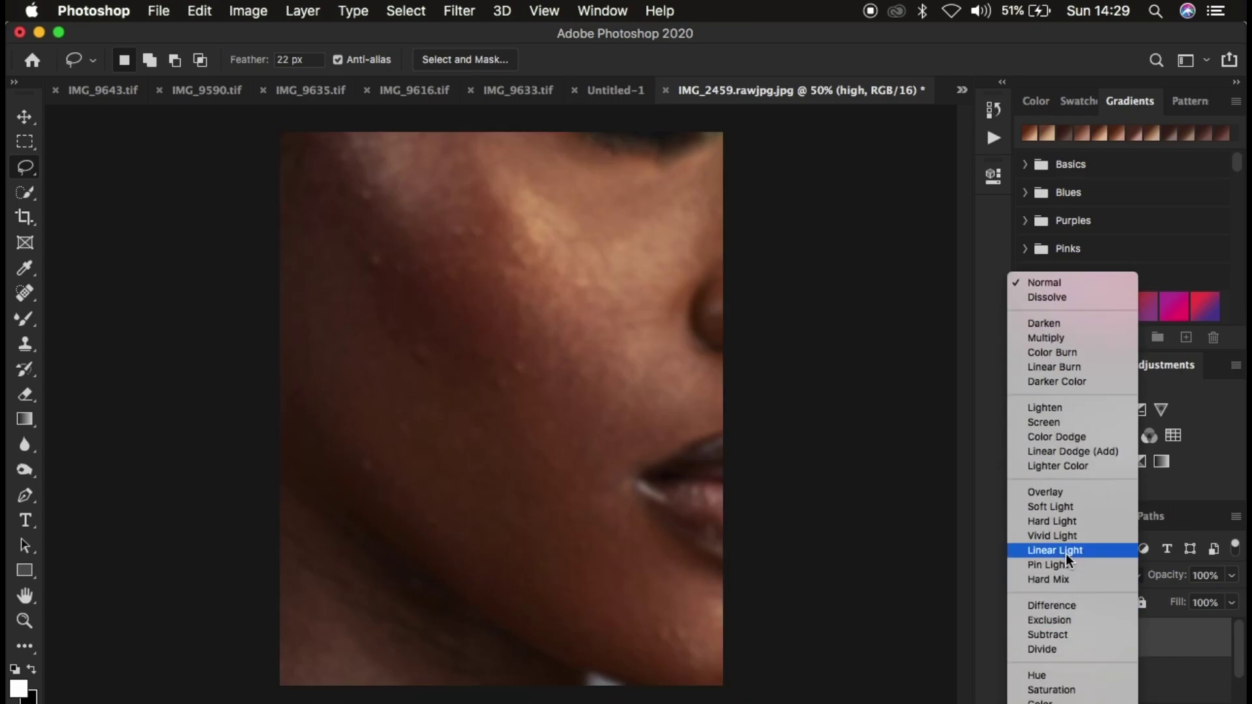
pyautogui.click(1066, 552)
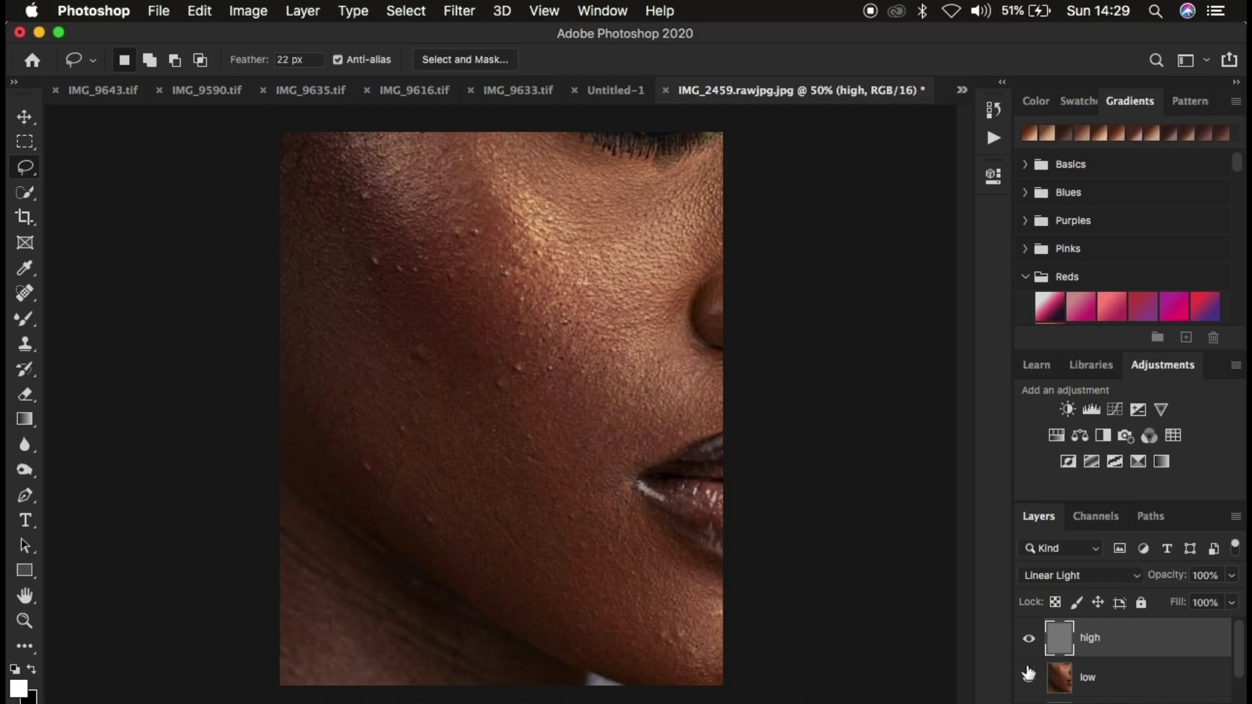
pyautogui.keyDown('shift'); pyautogui.click(1150, 683); pyautogui.keyUp('shift')
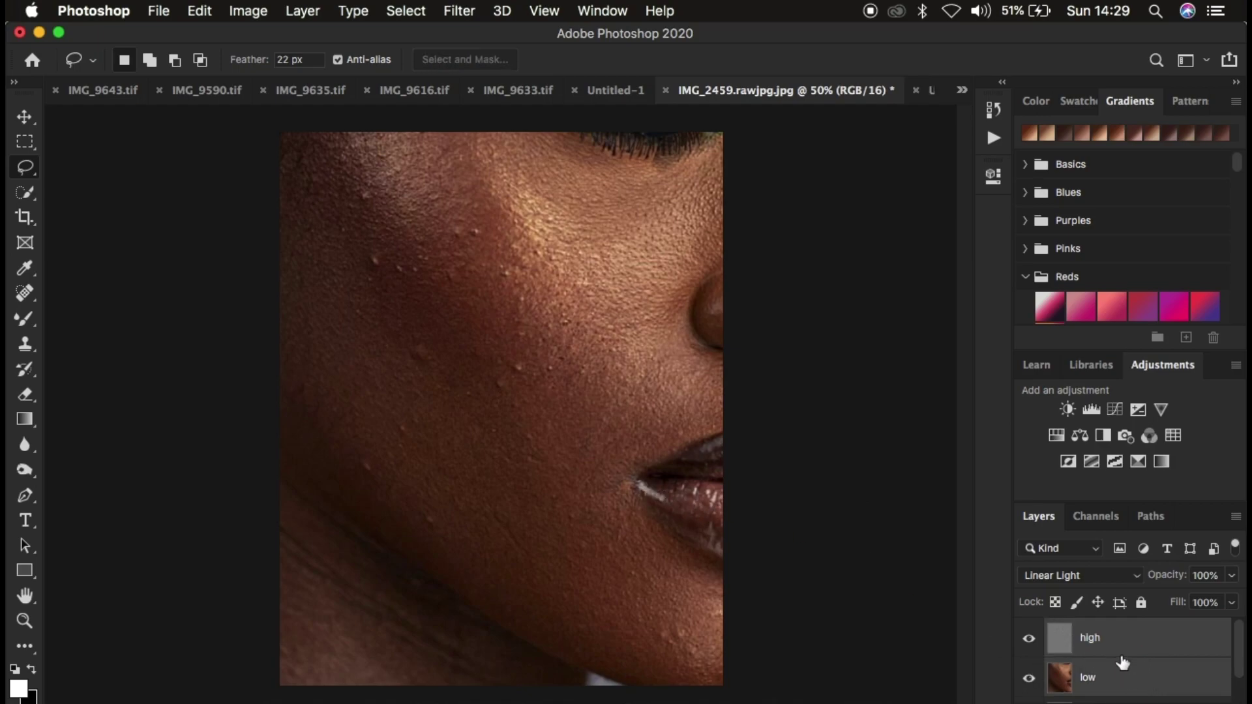
# Group the high and low layers and name the group "freq sep"
pyautogui.press('super+g')
pyautogui.doubleClick(1101, 629)
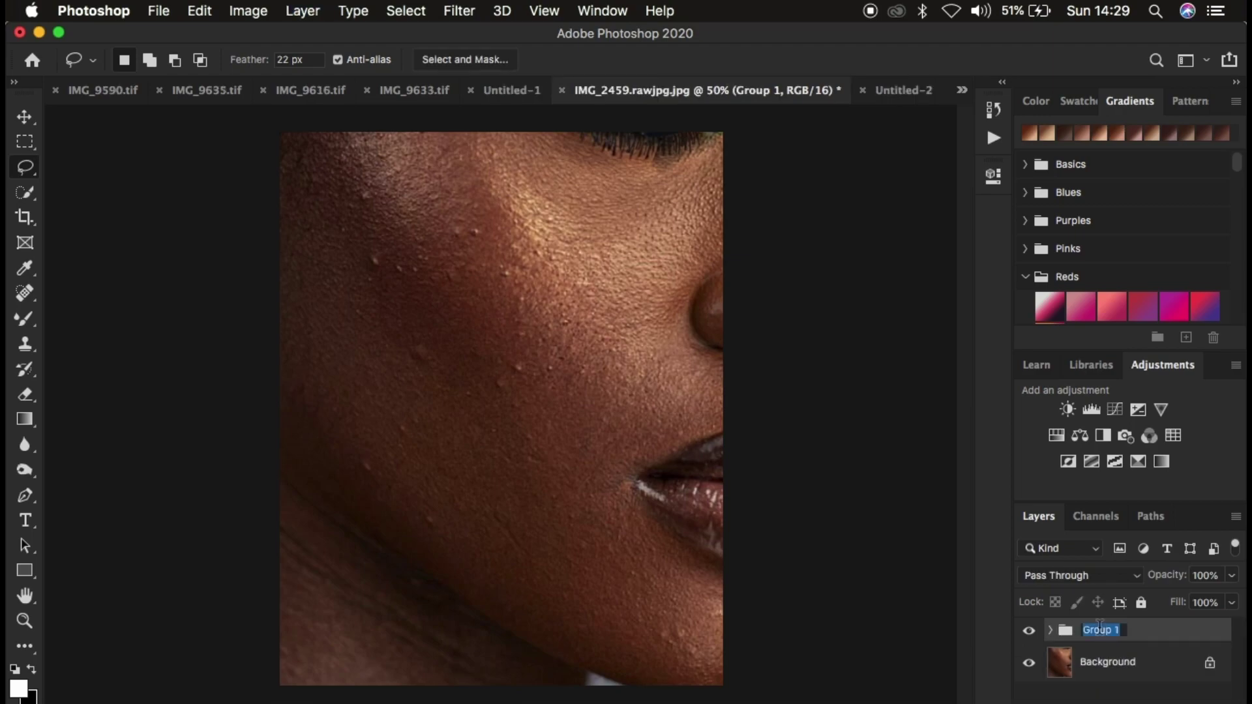
pyautogui.write('freq sep')
pyautogui.press('Return')
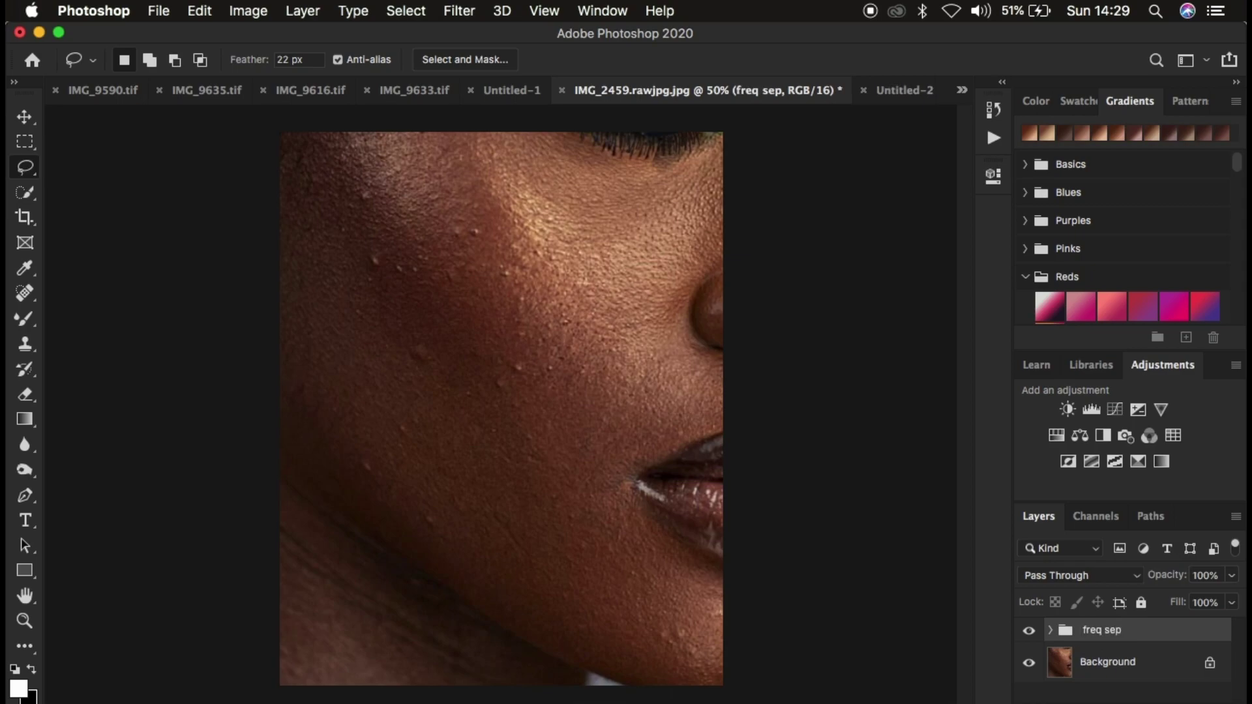
# Select the low layer inside the freq sep group, activate the Mixer Brush and clean its loaded paint
pyautogui.click(1050, 630)
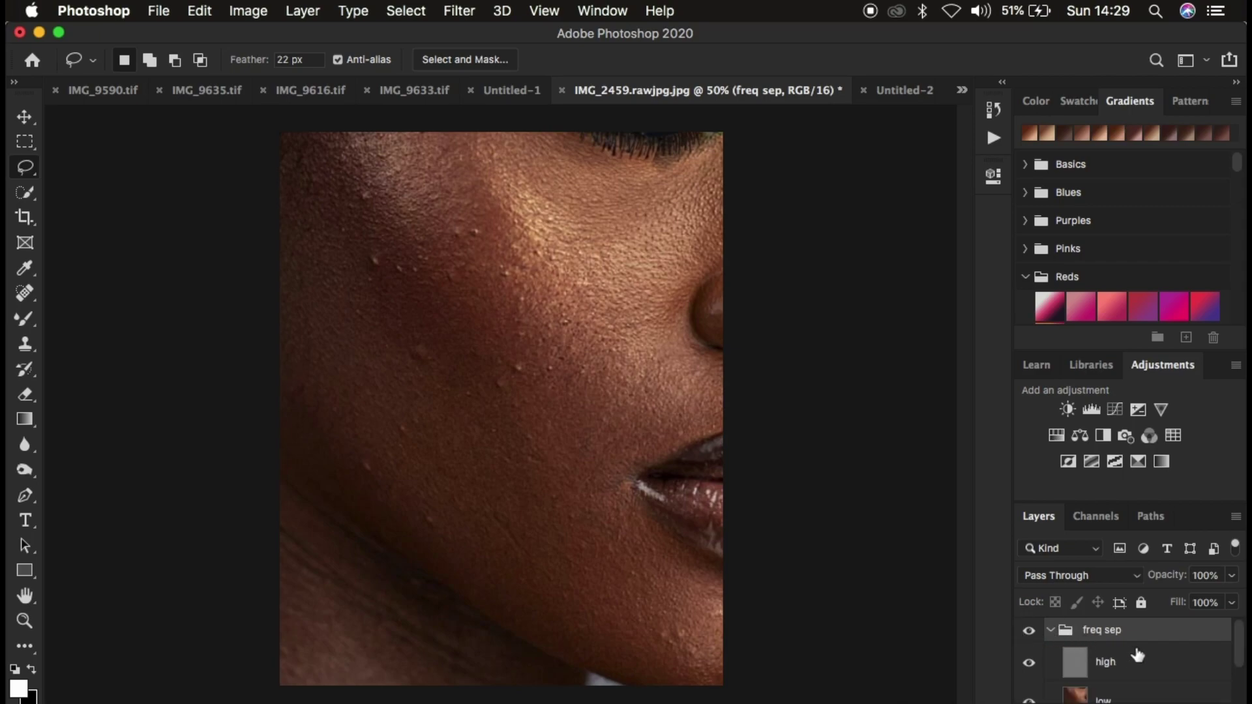
pyautogui.scroll(-2, 1138, 655)
pyautogui.click(1102, 654)
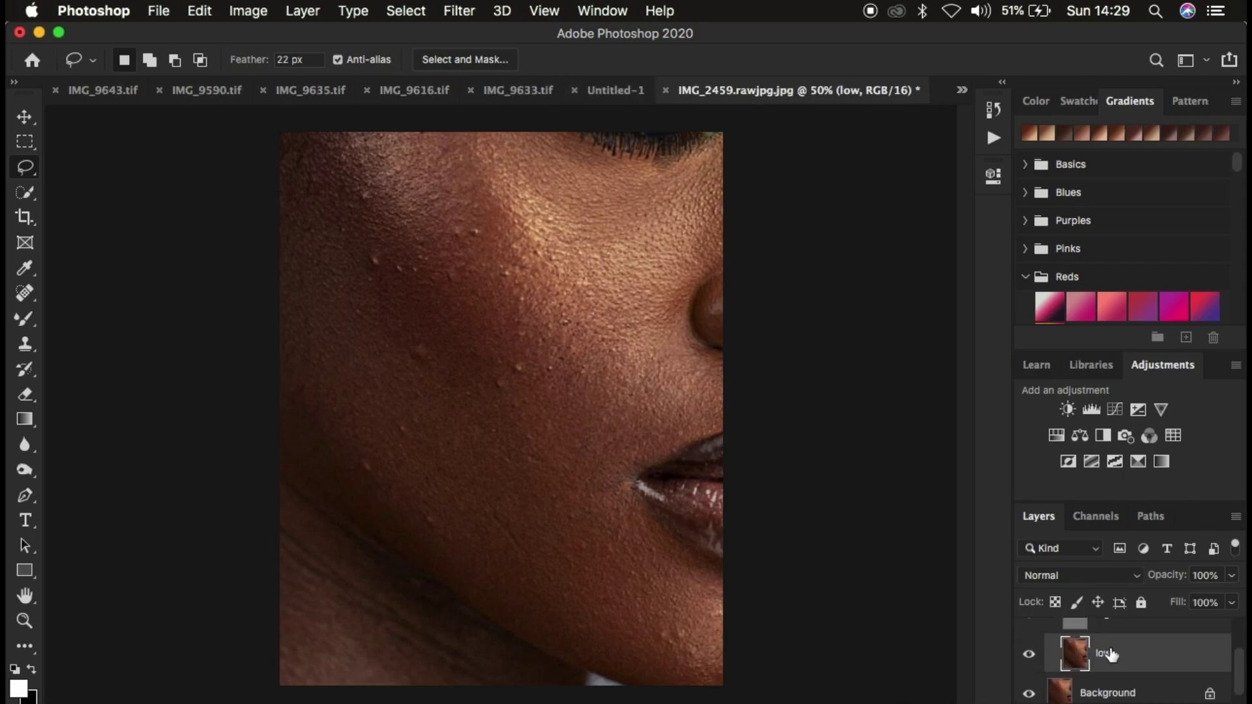
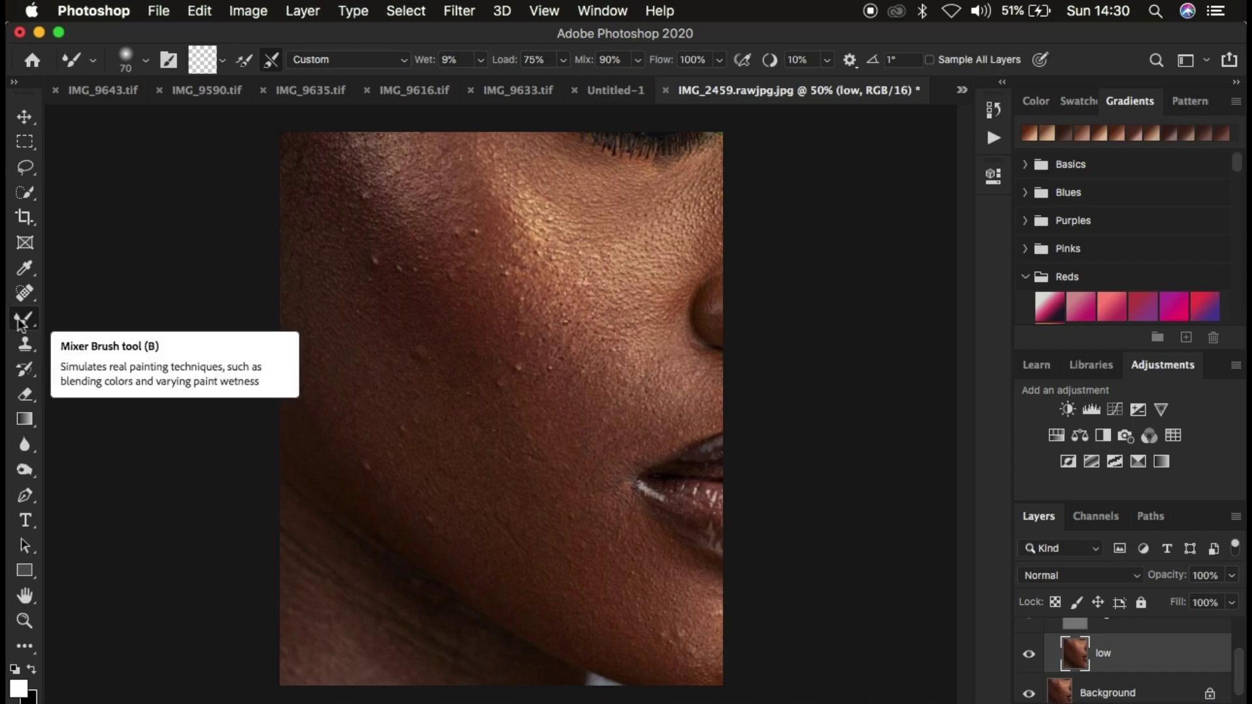
pyautogui.click(109, 373)
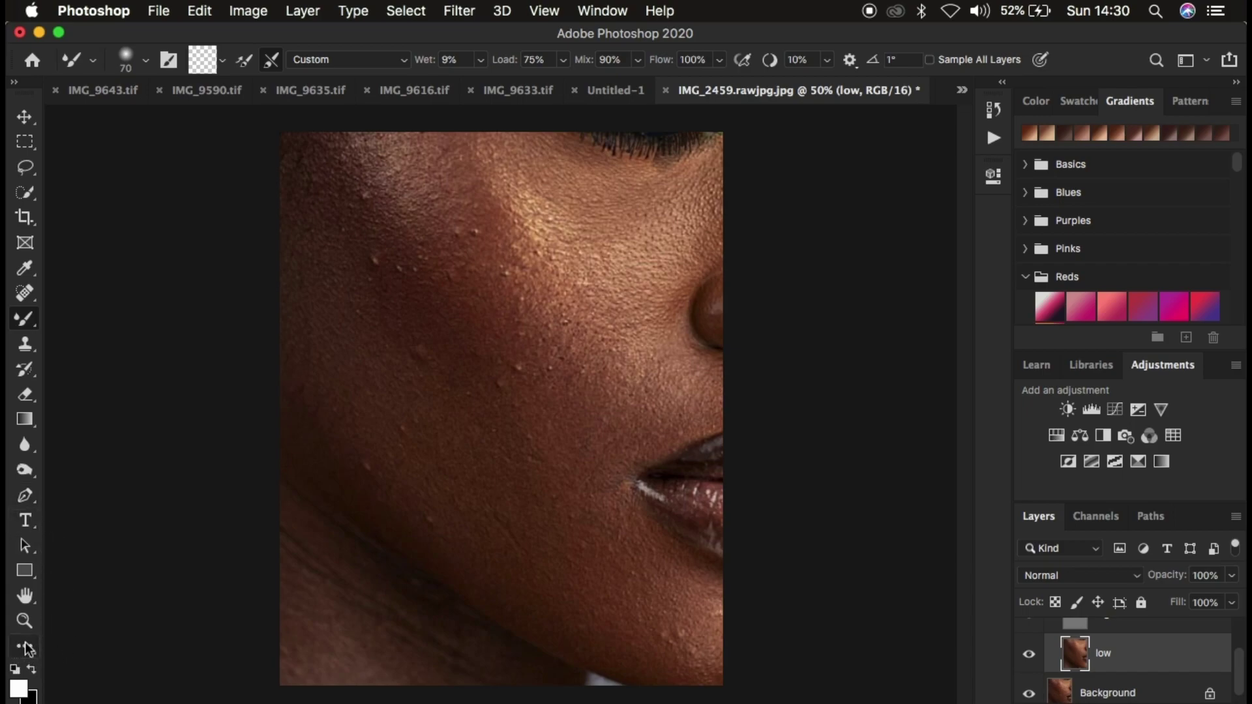
pyautogui.click(146, 61)
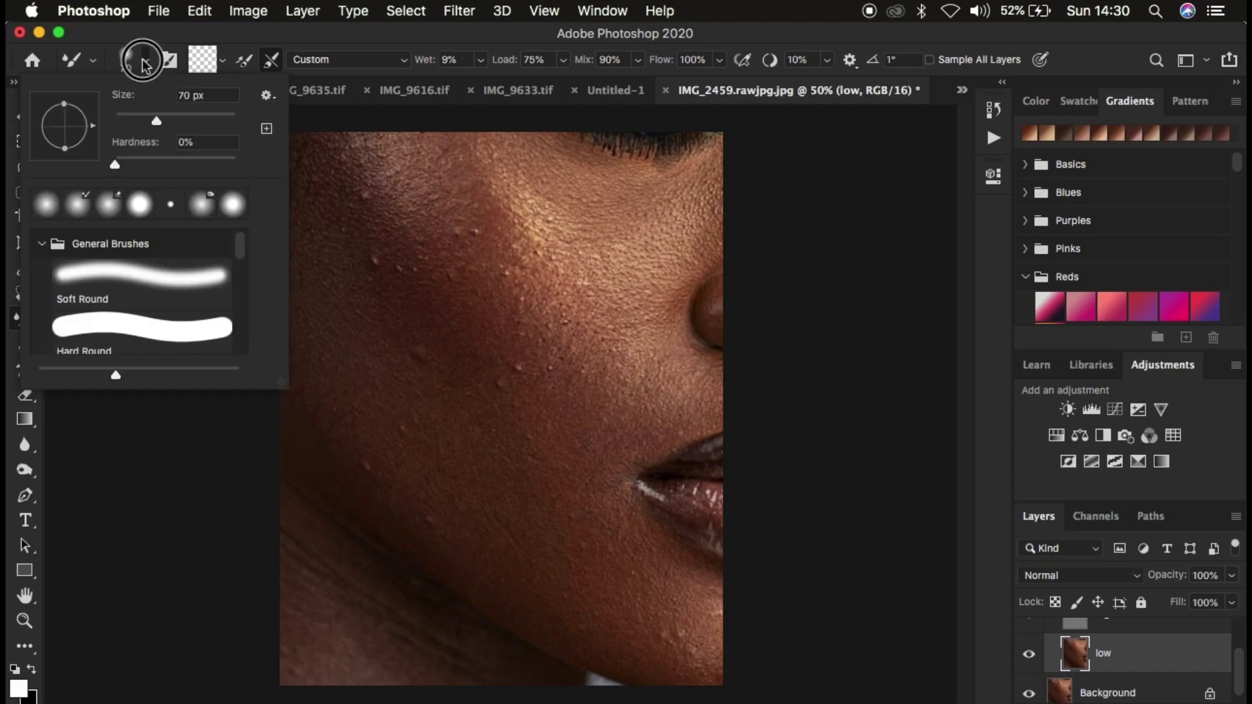
pyautogui.click(133, 59)
pyautogui.click(223, 60)
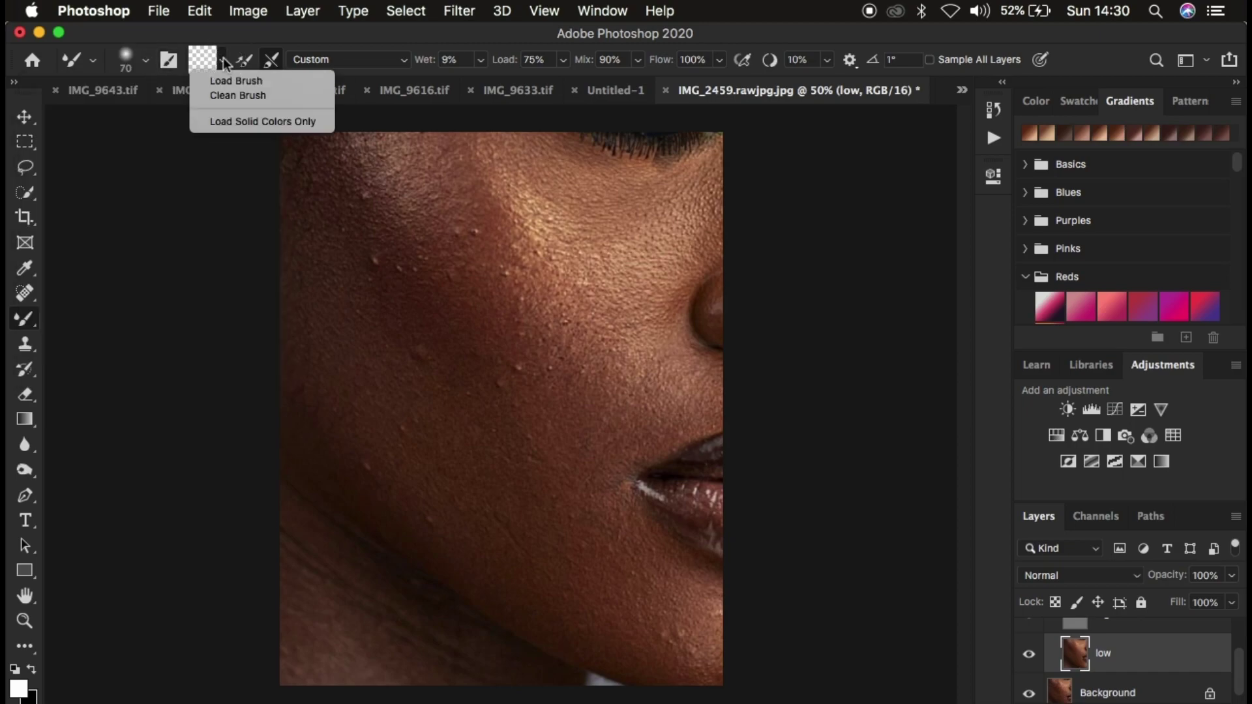
pyautogui.click(229, 96)
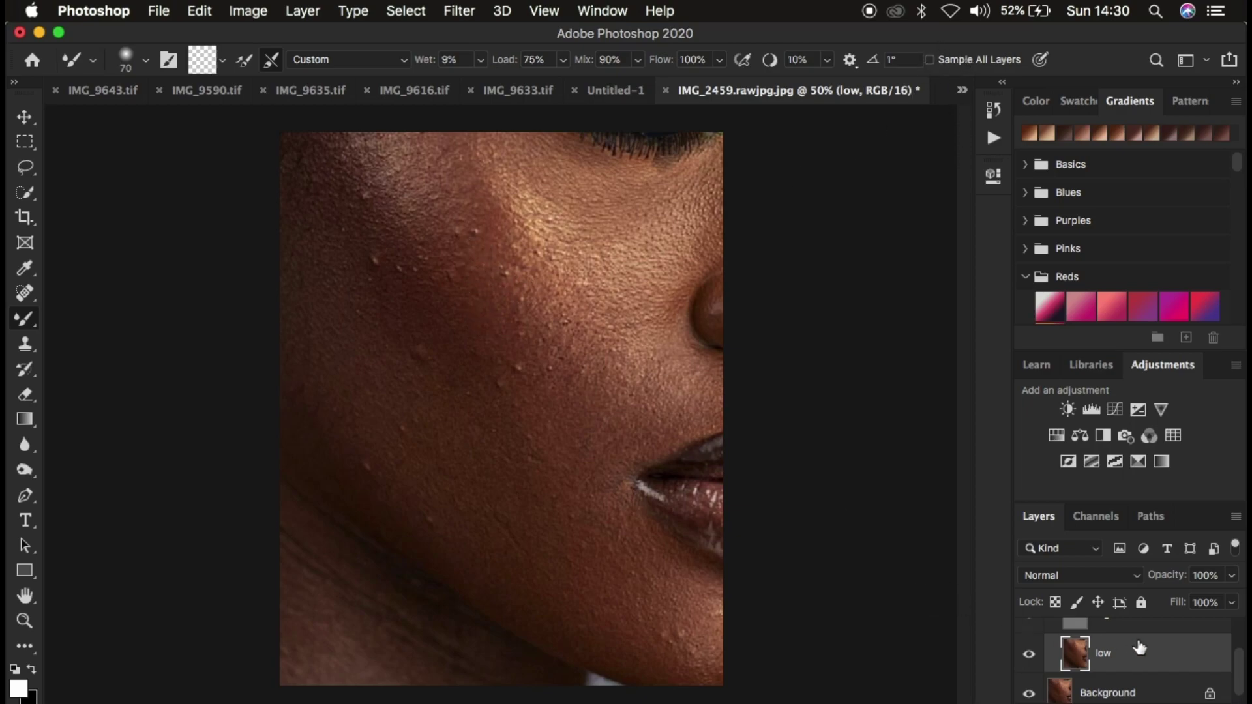
# Hide the high layer and set the Mixer Brush size to 150 px
pyautogui.scroll(2, 1139, 647)
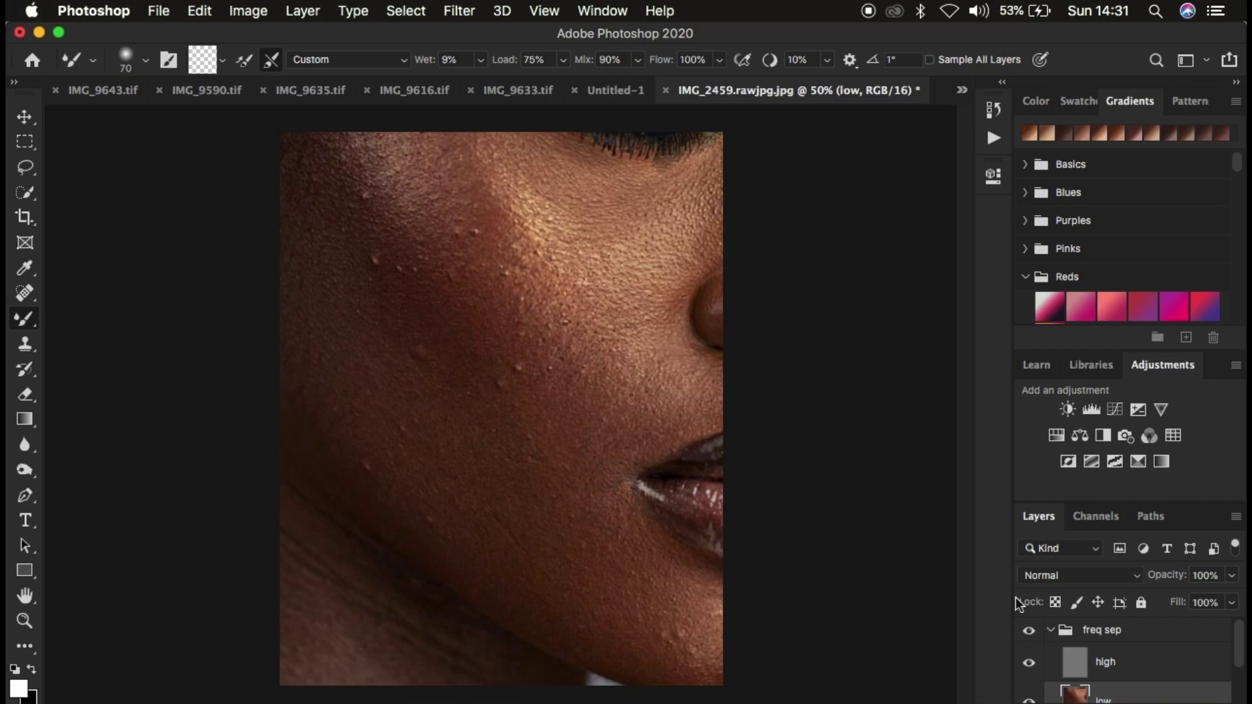
pyautogui.click(1029, 663)
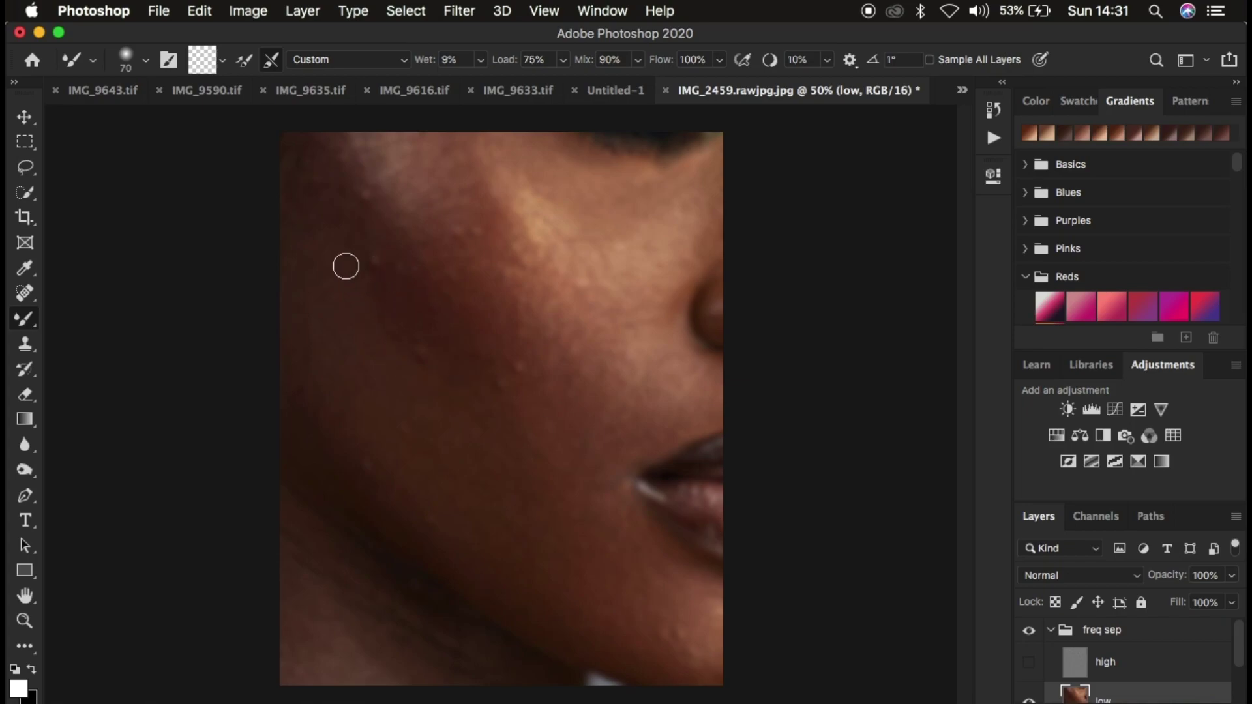
pyautogui.press('[')
pyautogui.press(']')
pyautogui.press(']')
pyautogui.press(']')
pyautogui.press(']')
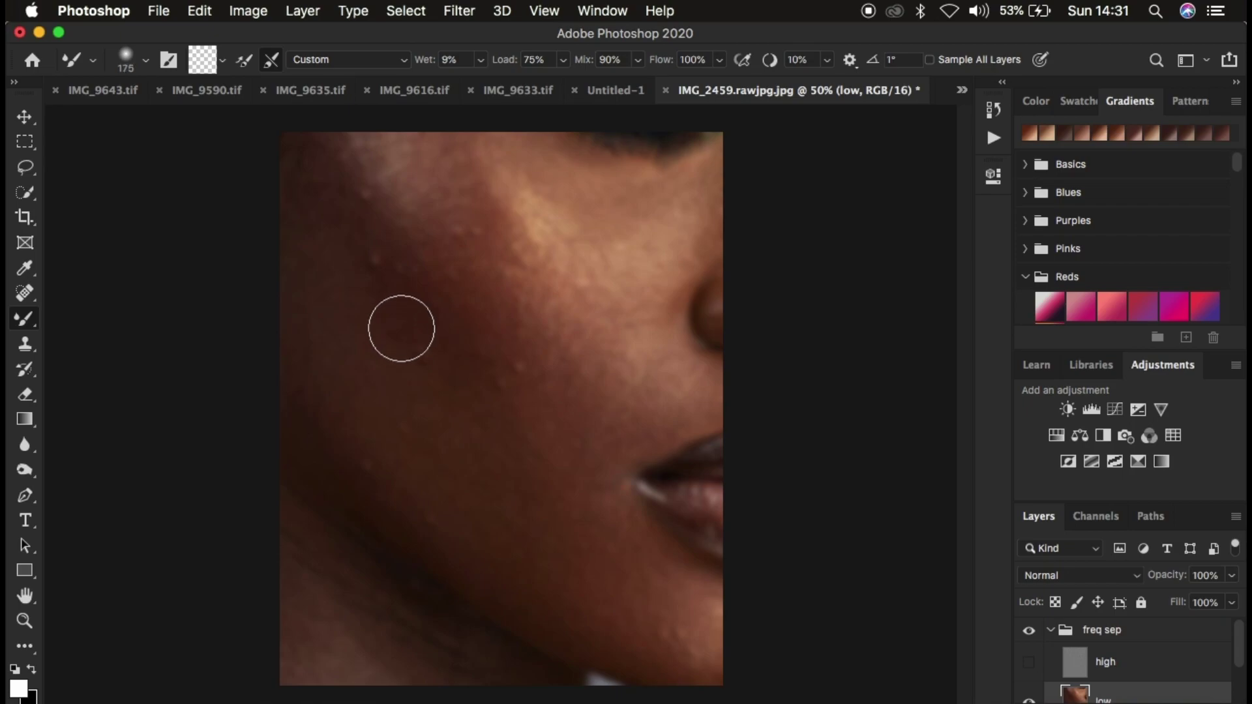
pyautogui.press('[')
pyautogui.press(']')
pyautogui.press(']')
pyautogui.press(']')
pyautogui.press('[')
pyautogui.press('[')
pyautogui.press('[')
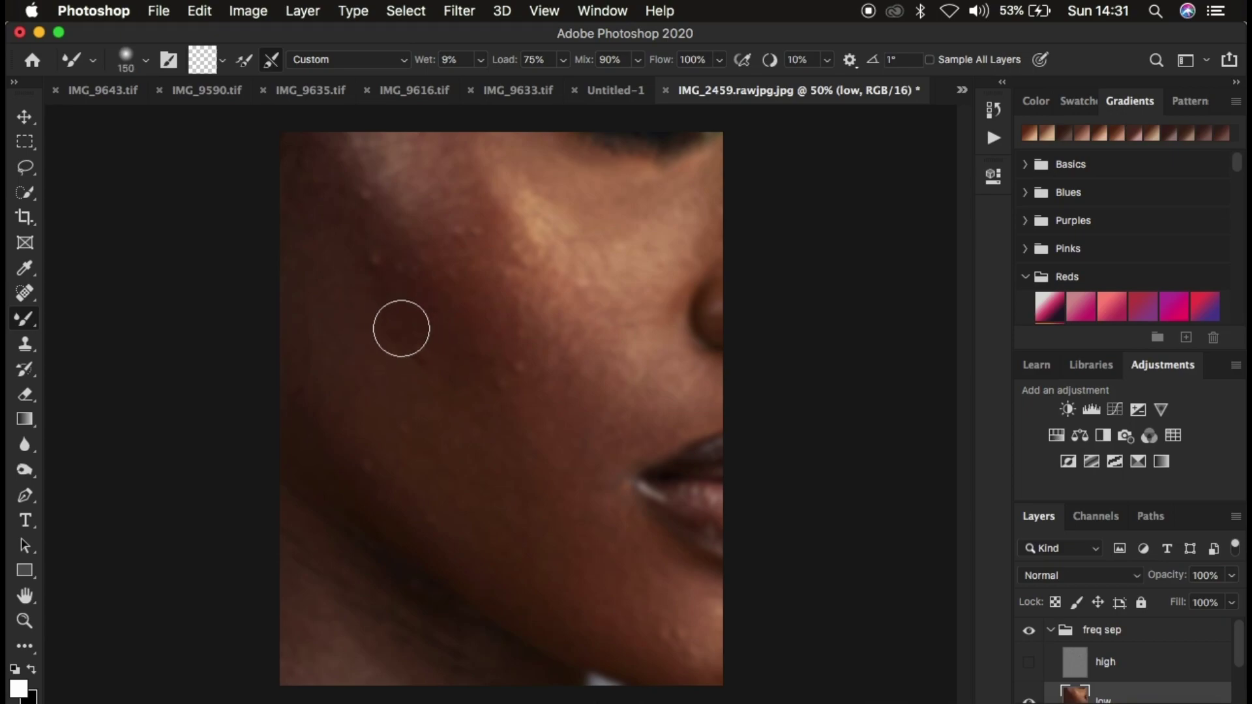
pyautogui.press('capslock')
pyautogui.press('capslock')
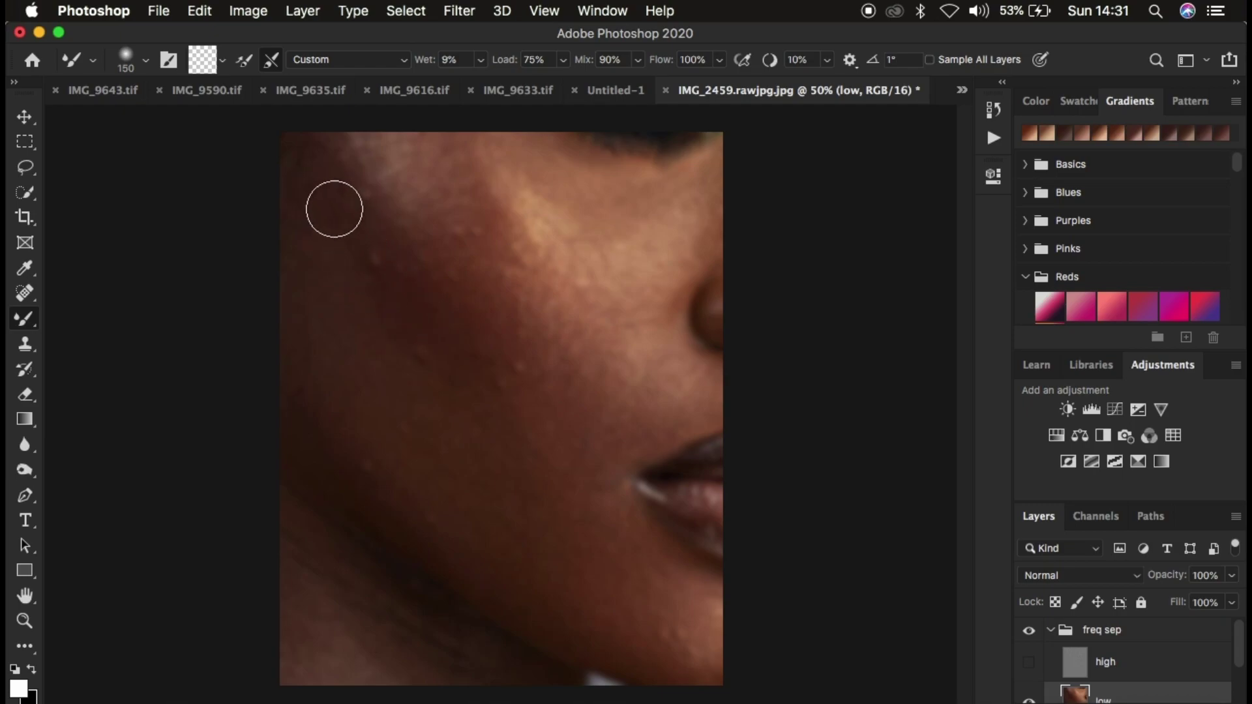
# Blend the tones of the outer and upper cheek on the low layer with Mixer Brush strokes at 150 to 200 px
pyautogui.moveTo(331, 198)
pyautogui.mouseDown()
pyautogui.moveTo(379, 284)
pyautogui.moveTo(352, 232)
pyautogui.mouseUp()
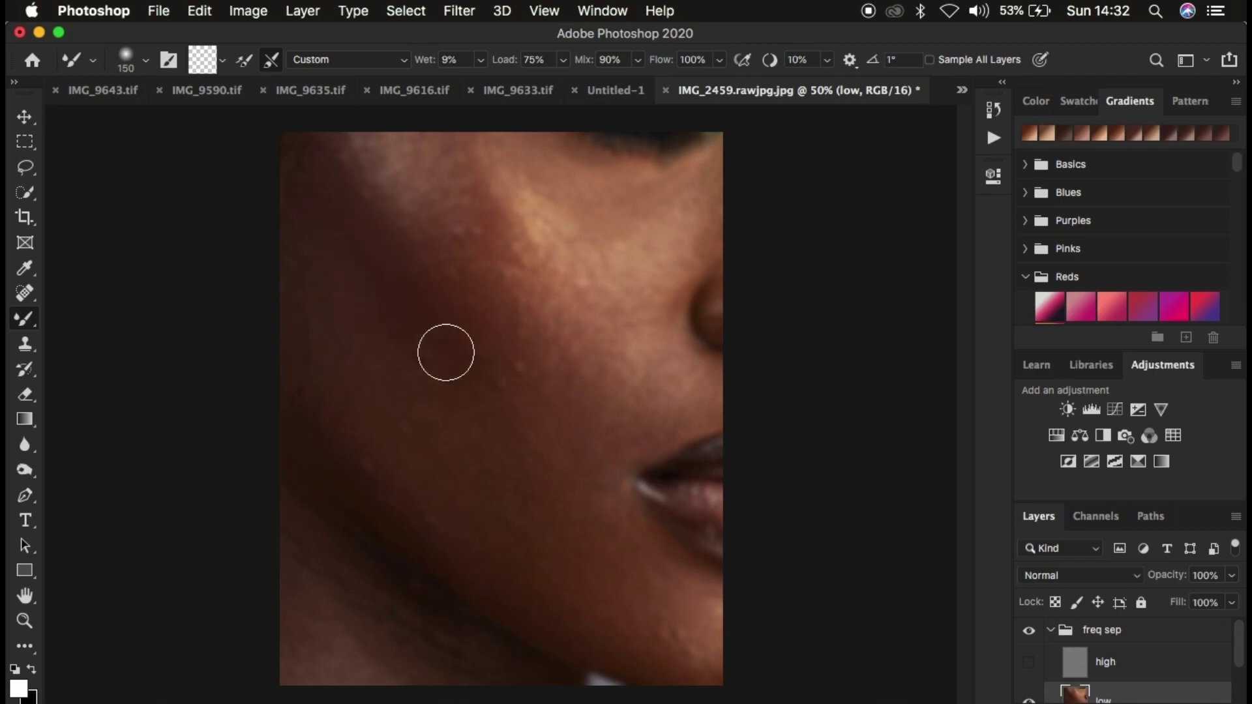
pyautogui.press(']')
pyautogui.press(']')
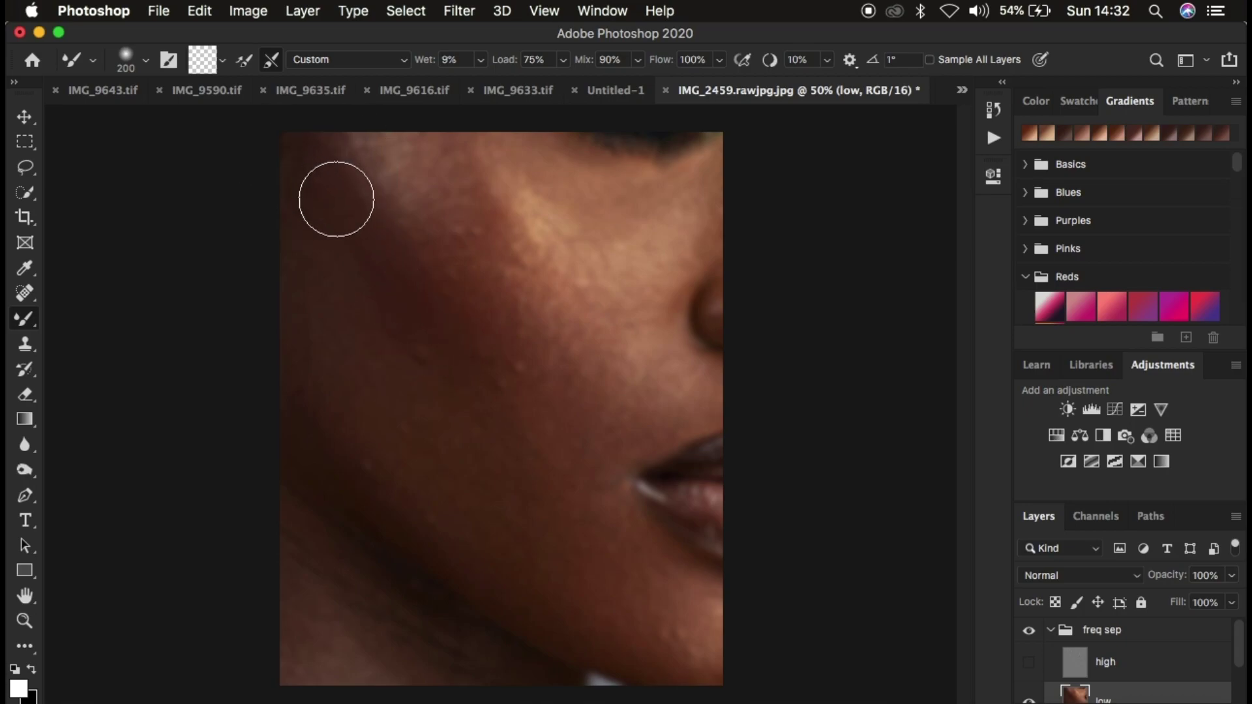
pyautogui.press('[')
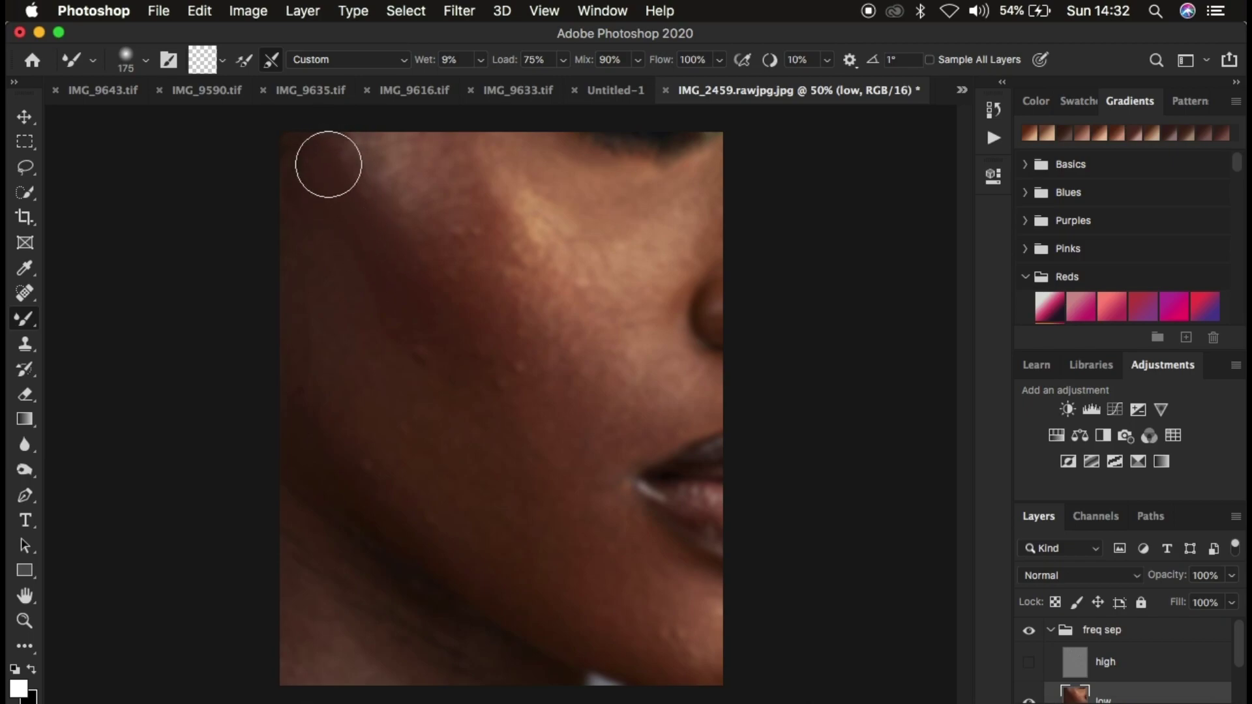
pyautogui.moveTo(324, 178)
pyautogui.mouseDown()
pyautogui.moveTo(371, 257)
pyautogui.moveTo(414, 280)
pyautogui.moveTo(332, 173)
pyautogui.moveTo(468, 378)
pyautogui.moveTo(326, 190)
pyautogui.moveTo(304, 224)
pyautogui.mouseUp()
pyautogui.moveTo(375, 352)
pyautogui.mouseDown()
pyautogui.moveTo(421, 361)
pyautogui.moveTo(432, 382)
pyautogui.moveTo(325, 303)
pyautogui.moveTo(336, 350)
pyautogui.moveTo(322, 363)
pyautogui.moveTo(378, 412)
pyautogui.moveTo(313, 325)
pyautogui.moveTo(390, 423)
pyautogui.moveTo(380, 403)
pyautogui.moveTo(399, 404)
pyautogui.moveTo(420, 472)
pyautogui.moveTo(394, 481)
pyautogui.moveTo(442, 493)
pyautogui.moveTo(417, 372)
pyautogui.mouseUp()
pyautogui.moveTo(384, 251)
pyautogui.mouseDown()
pyautogui.moveTo(356, 206)
pyautogui.moveTo(405, 258)
pyautogui.moveTo(370, 256)
pyautogui.moveTo(334, 171)
pyautogui.moveTo(417, 238)
pyautogui.moveTo(381, 151)
pyautogui.moveTo(453, 227)
pyautogui.moveTo(376, 146)
pyautogui.moveTo(455, 153)
pyautogui.moveTo(489, 176)
pyautogui.mouseUp()
pyautogui.moveTo(503, 240)
pyautogui.mouseDown()
pyautogui.moveTo(503, 294)
pyautogui.moveTo(468, 268)
pyautogui.moveTo(542, 284)
pyautogui.mouseUp()
pyautogui.moveTo(460, 192)
pyautogui.mouseDown()
pyautogui.moveTo(476, 257)
pyautogui.moveTo(432, 178)
pyautogui.moveTo(352, 153)
pyautogui.moveTo(409, 205)
pyautogui.moveTo(335, 162)
pyautogui.moveTo(413, 221)
pyautogui.moveTo(517, 252)
pyautogui.moveTo(527, 328)
pyautogui.moveTo(511, 358)
pyautogui.moveTo(522, 327)
pyautogui.moveTo(500, 315)
pyautogui.moveTo(536, 363)
pyautogui.mouseUp()
# Smooth the color transitions from the middle of the cheek down toward the jaw with a 175 px Mixer Brush
pyautogui.press(']')
pyautogui.press(']')
pyautogui.press(']')
pyautogui.press('[')
pyautogui.press('[')
pyautogui.press('[')
pyautogui.moveTo(499, 291)
pyautogui.mouseDown()
pyautogui.moveTo(495, 283)
pyautogui.moveTo(553, 373)
pyautogui.mouseUp()
pyautogui.moveTo(467, 337)
pyautogui.mouseDown()
pyautogui.moveTo(497, 380)
pyautogui.moveTo(475, 422)
pyautogui.moveTo(439, 447)
pyautogui.moveTo(479, 476)
pyautogui.mouseUp()
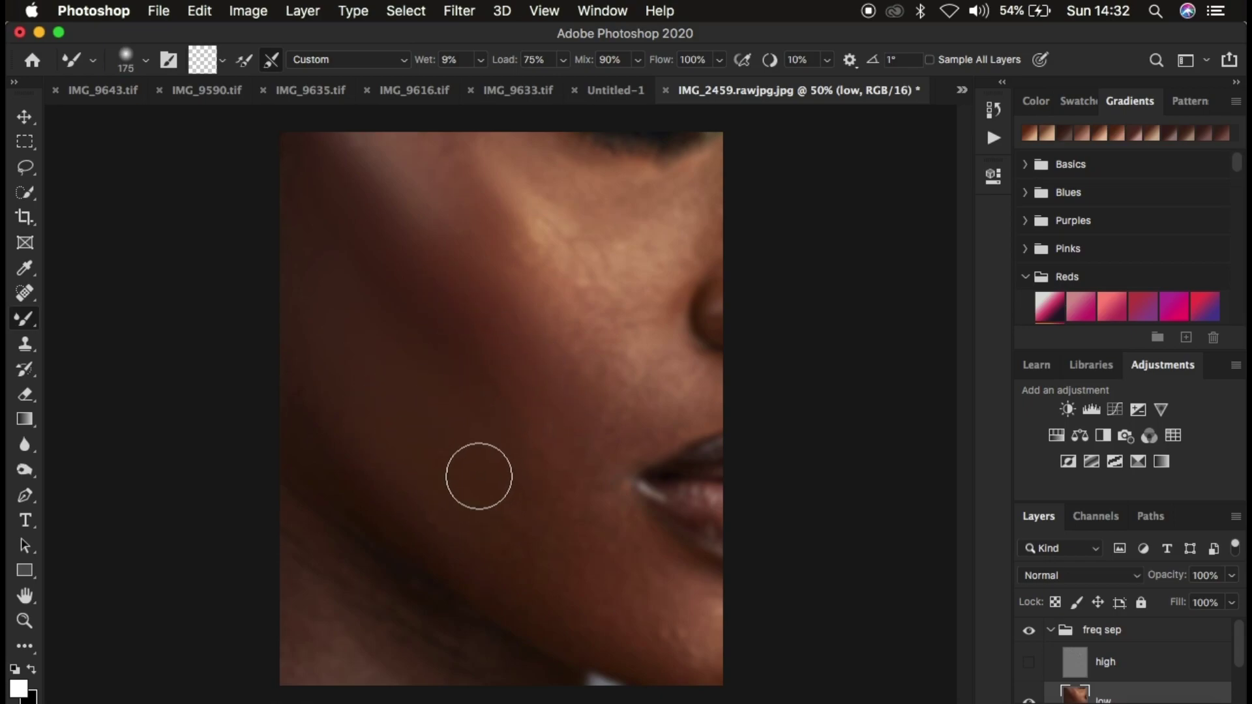
# Blend the cheek highlight below the eye and the patchy skin between cheek and nose on the low layer
pyautogui.press('super+equal')
pyautogui.press('super+equal')
pyautogui.press('super+equal')
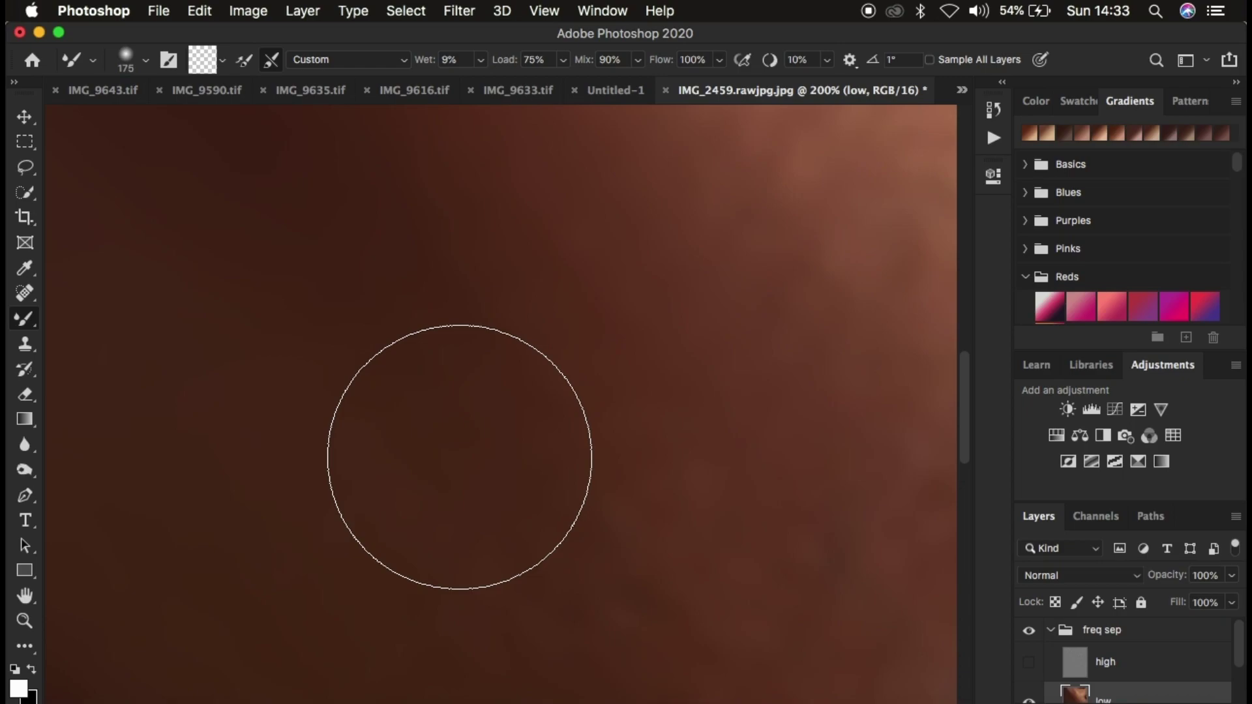
pyautogui.press('super+minus')
pyautogui.press('super+minus')
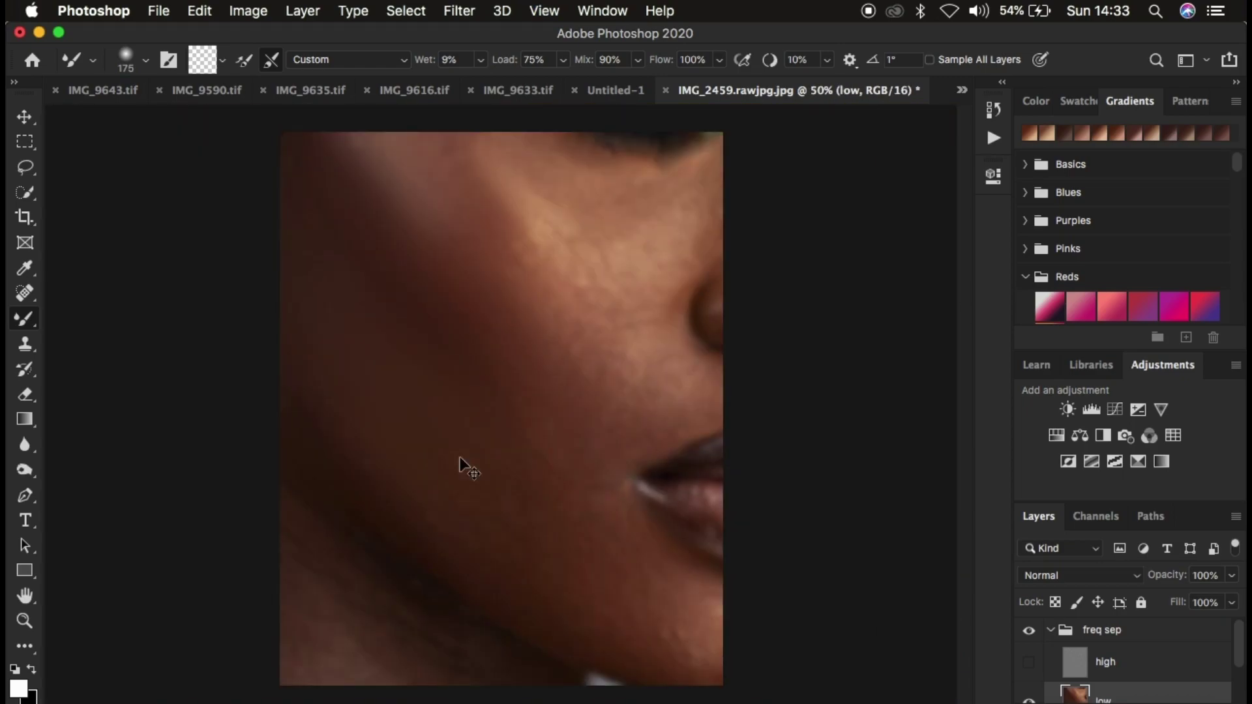
pyautogui.moveTo(461, 453)
pyautogui.mouseDown()
pyautogui.moveTo(532, 466)
pyautogui.moveTo(502, 424)
pyautogui.moveTo(518, 405)
pyautogui.moveTo(596, 432)
pyautogui.moveTo(527, 321)
pyautogui.moveTo(578, 340)
pyautogui.moveTo(612, 363)
pyautogui.mouseUp()
pyautogui.moveTo(531, 292)
pyautogui.mouseDown()
pyautogui.moveTo(497, 265)
pyautogui.moveTo(534, 285)
pyautogui.mouseUp()
pyautogui.moveTo(565, 204)
pyautogui.mouseDown()
pyautogui.moveTo(537, 168)
pyautogui.moveTo(587, 209)
pyautogui.moveTo(618, 206)
pyautogui.moveTo(531, 154)
pyautogui.moveTo(520, 163)
pyautogui.moveTo(620, 195)
pyautogui.moveTo(648, 189)
pyautogui.moveTo(592, 190)
pyautogui.moveTo(503, 159)
pyautogui.moveTo(574, 211)
pyautogui.moveTo(551, 190)
pyautogui.moveTo(468, 183)
pyautogui.moveTo(477, 176)
pyautogui.moveTo(539, 261)
pyautogui.moveTo(604, 285)
pyautogui.moveTo(639, 229)
pyautogui.moveTo(676, 215)
pyautogui.moveTo(605, 254)
pyautogui.moveTo(571, 245)
pyautogui.mouseUp()
pyautogui.press('[')
pyautogui.press('[')
pyautogui.moveTo(597, 324)
pyautogui.mouseDown()
pyautogui.moveTo(616, 338)
pyautogui.moveTo(530, 311)
pyautogui.moveTo(523, 372)
pyautogui.moveTo(542, 394)
pyautogui.moveTo(658, 390)
pyautogui.moveTo(609, 419)
pyautogui.mouseUp()
# Smooth the lower cheek, the skin around the mouth and the chin, reducing the Mixer Brush to 150 px for the mouth area
pyautogui.press(']')
pyautogui.press(']')
pyautogui.press(']')
pyautogui.moveTo(465, 465)
pyautogui.mouseDown()
pyautogui.moveTo(445, 506)
pyautogui.moveTo(566, 525)
pyautogui.moveTo(567, 491)
pyautogui.moveTo(556, 490)
pyautogui.moveTo(611, 580)
pyautogui.moveTo(652, 610)
pyautogui.moveTo(544, 464)
pyautogui.moveTo(600, 495)
pyautogui.mouseUp()
pyautogui.press('[')
pyautogui.press('[')
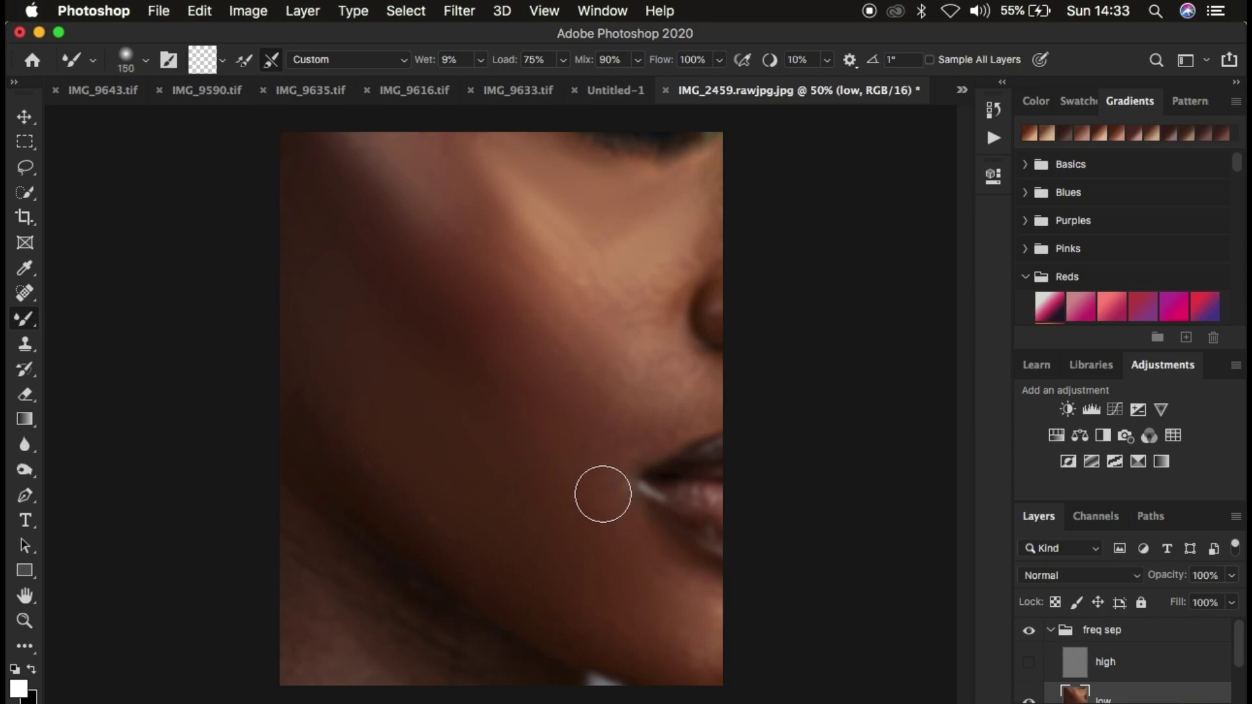
pyautogui.moveTo(612, 413); pyautogui.dragTo(663, 398)
pyautogui.moveTo(682, 371)
pyautogui.mouseDown()
pyautogui.moveTo(574, 273)
pyautogui.moveTo(627, 302)
pyautogui.moveTo(645, 288)
pyautogui.moveTo(654, 310)
pyautogui.moveTo(496, 206)
pyautogui.moveTo(469, 137)
pyautogui.moveTo(395, 148)
pyautogui.moveTo(414, 195)
pyautogui.moveTo(454, 193)
pyautogui.moveTo(501, 315)
pyautogui.moveTo(383, 307)
pyautogui.moveTo(335, 359)
pyautogui.moveTo(369, 423)
pyautogui.moveTo(364, 450)
pyautogui.moveTo(431, 523)
pyautogui.moveTo(606, 632)
pyautogui.mouseUp()
# Show the high layer again and toggle the freq sep group's visibility to compare the skin before and after blending
pyautogui.click(1029, 665)
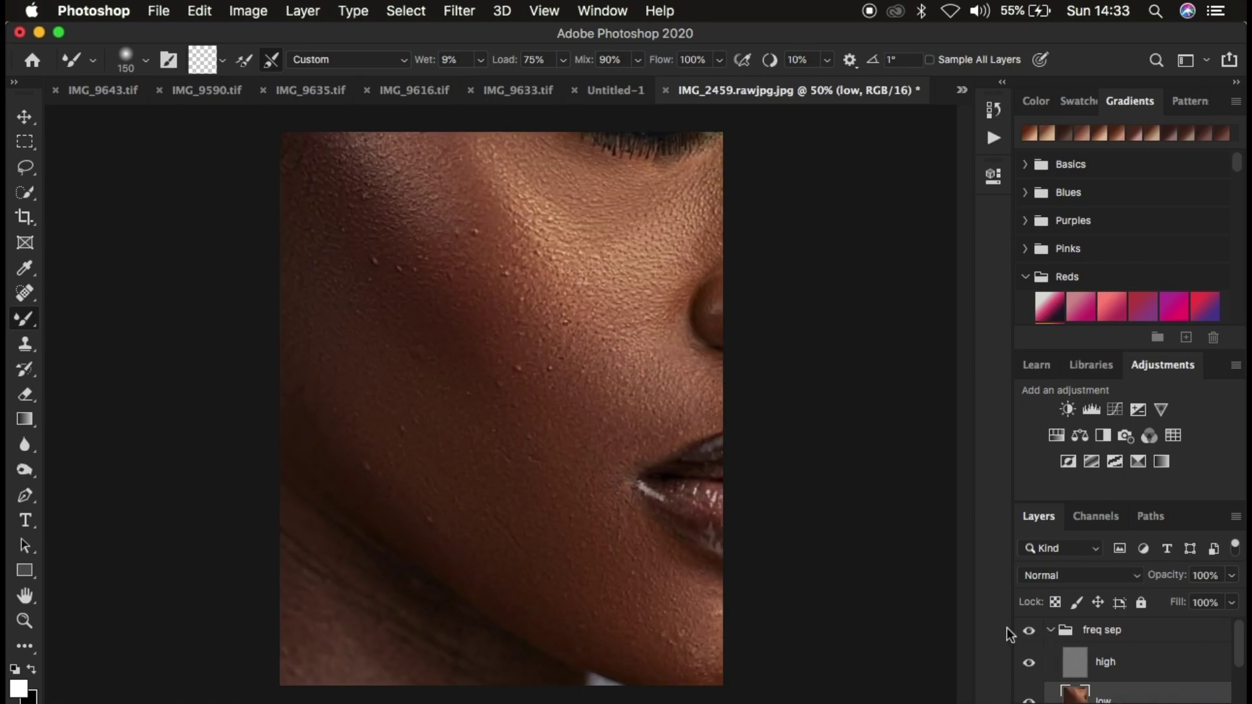
pyautogui.click(1029, 629)
pyautogui.click(1029, 631)
pyautogui.click(1029, 631)
pyautogui.click(1028, 632)
pyautogui.click(1030, 625)
pyautogui.click(1030, 625)
pyautogui.press('super+minus')
pyautogui.press('super+plus')
# Select the high layer and activate the Clone Stamp, keeping a soft brush with 0% hardness and sampling from Current Layer
pyautogui.click(1126, 671)
pyautogui.click(24, 344)
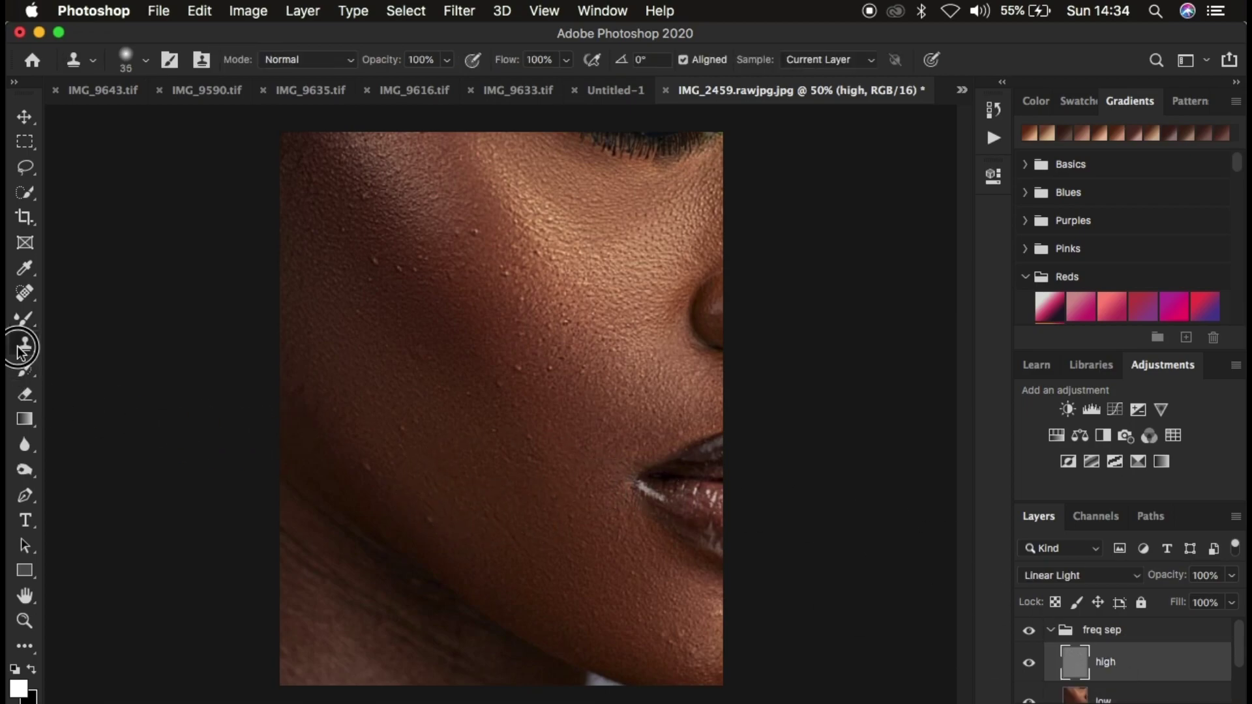
pyautogui.click(144, 66)
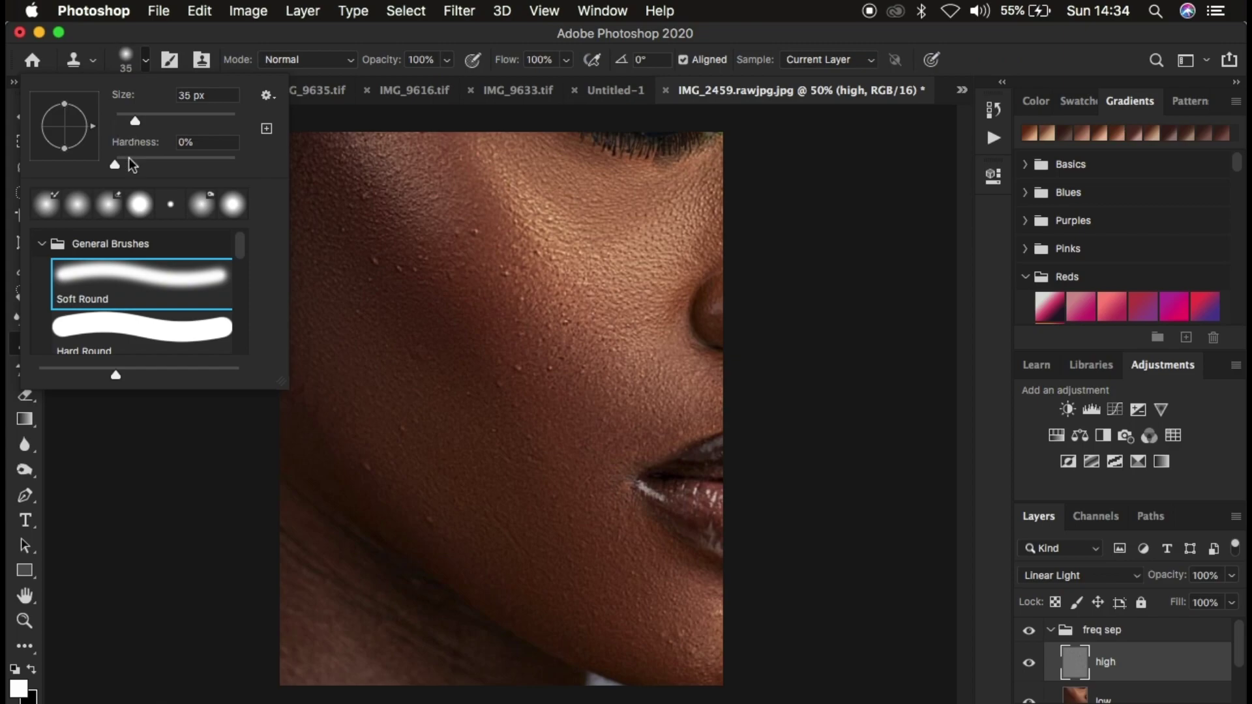
pyautogui.click(146, 60)
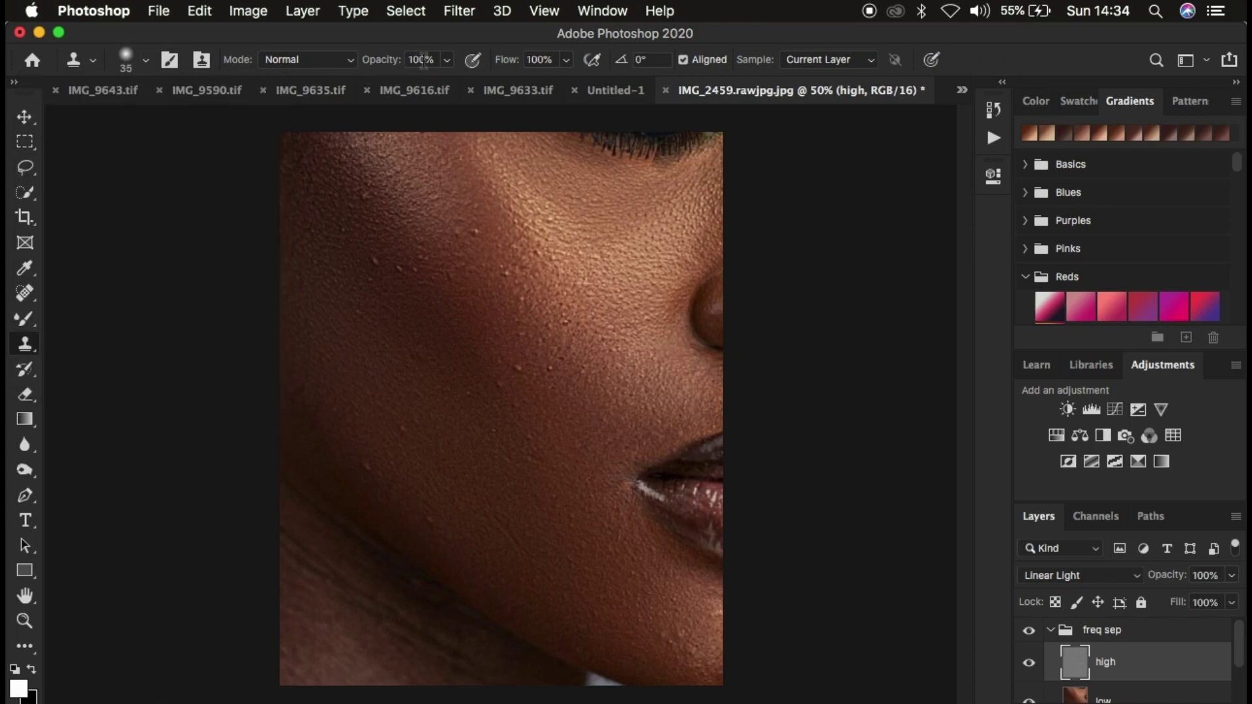
pyautogui.click(808, 60)
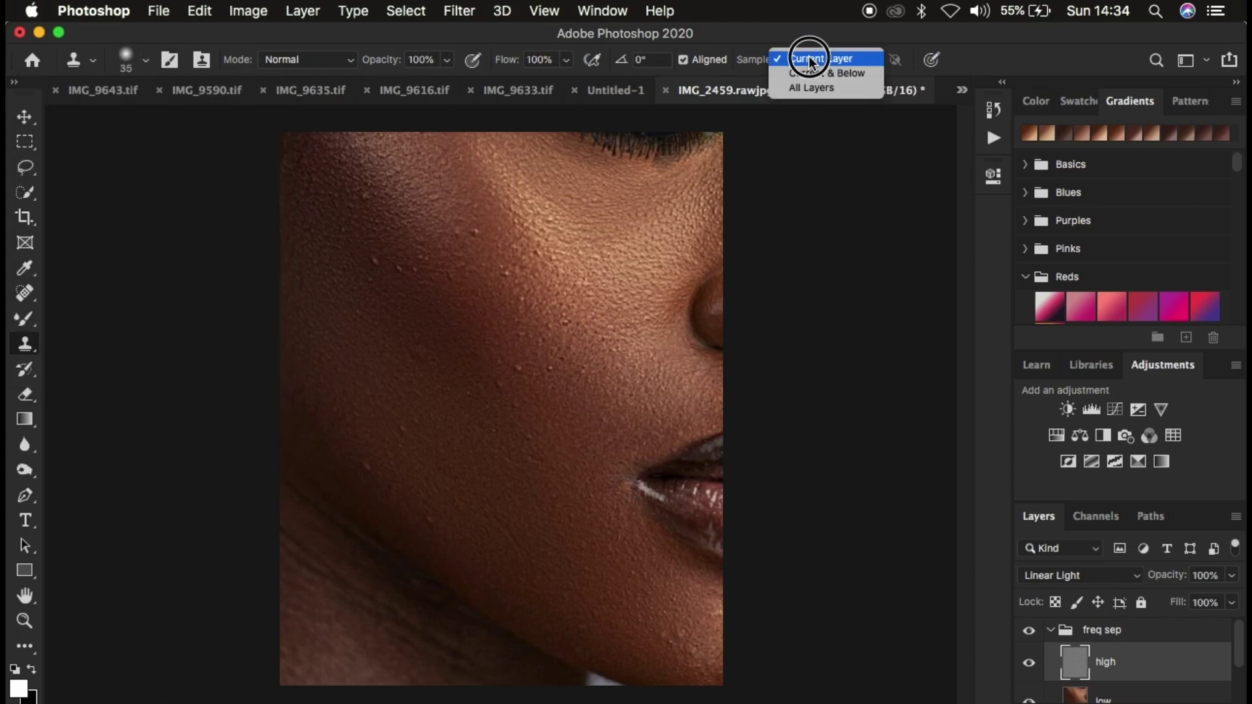
pyautogui.click(809, 60)
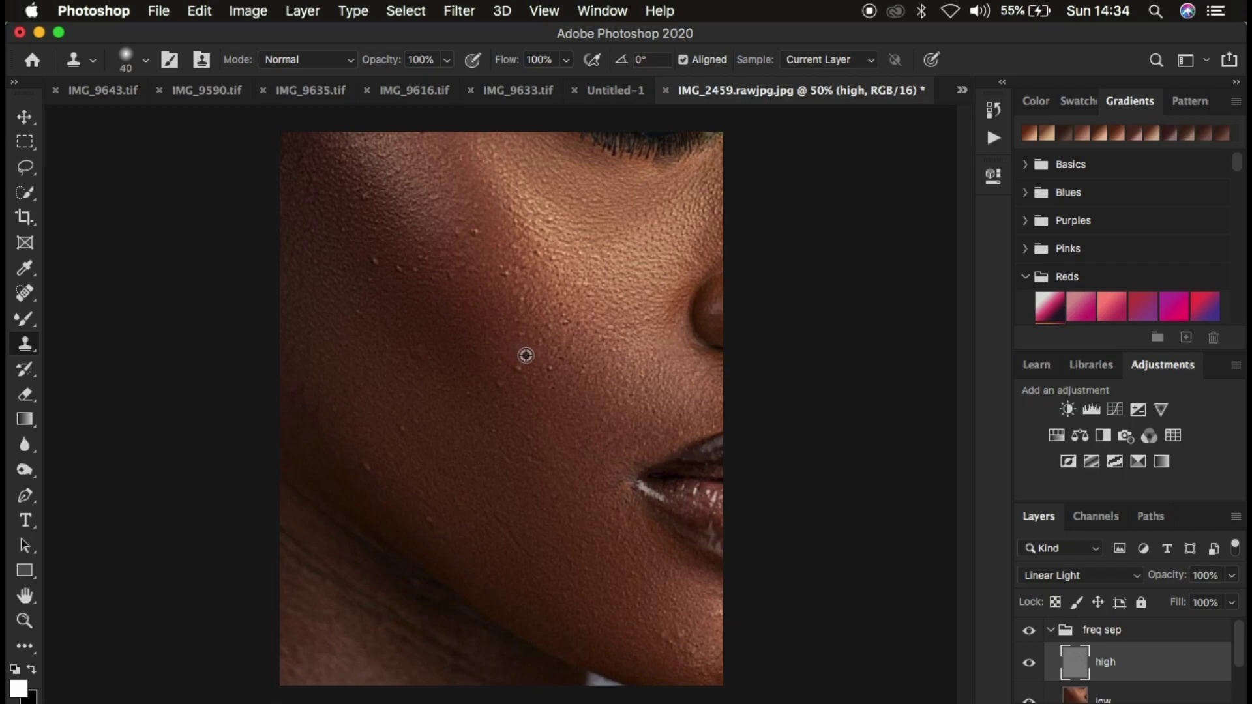
# Clone clean skin texture over the raised bumps on the cheek in the high layer with a 40 px Clone Stamp
pyautogui.keyDown('alt'); pyautogui.click(525, 354); pyautogui.keyUp('alt')
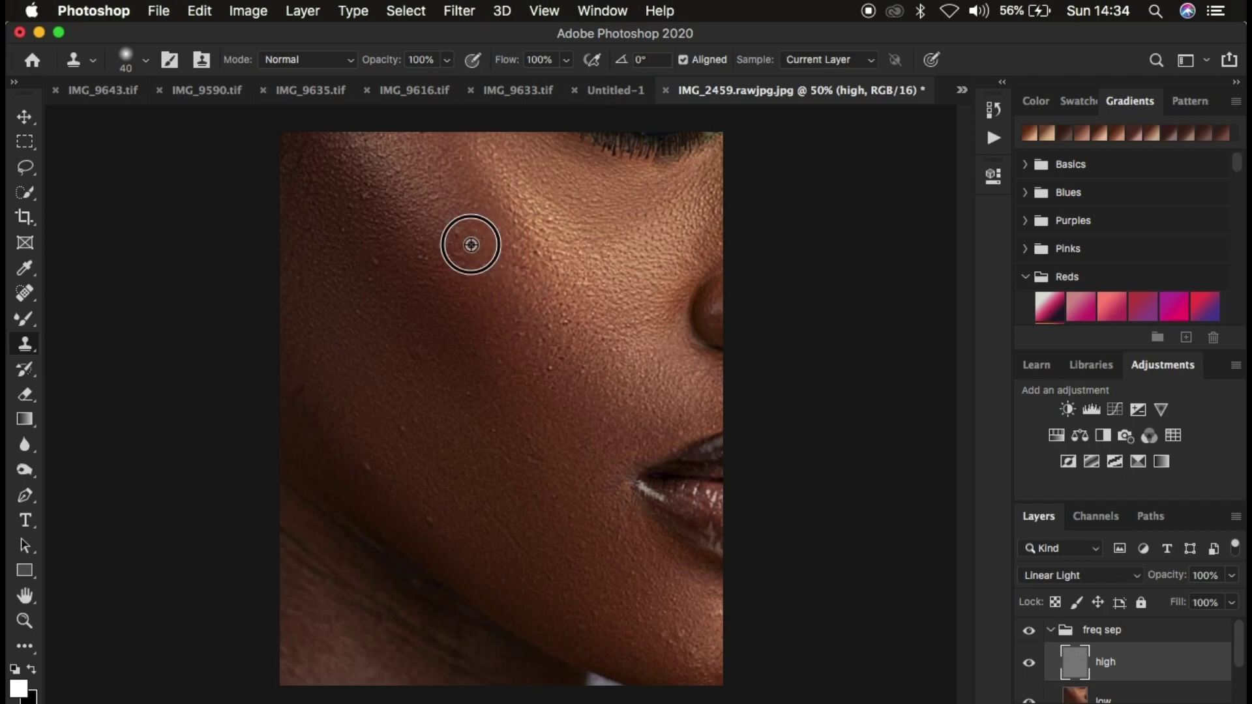
pyautogui.keyDown('alt'); pyautogui.click(392, 277); pyautogui.keyUp('alt')
pyautogui.click(374, 261)
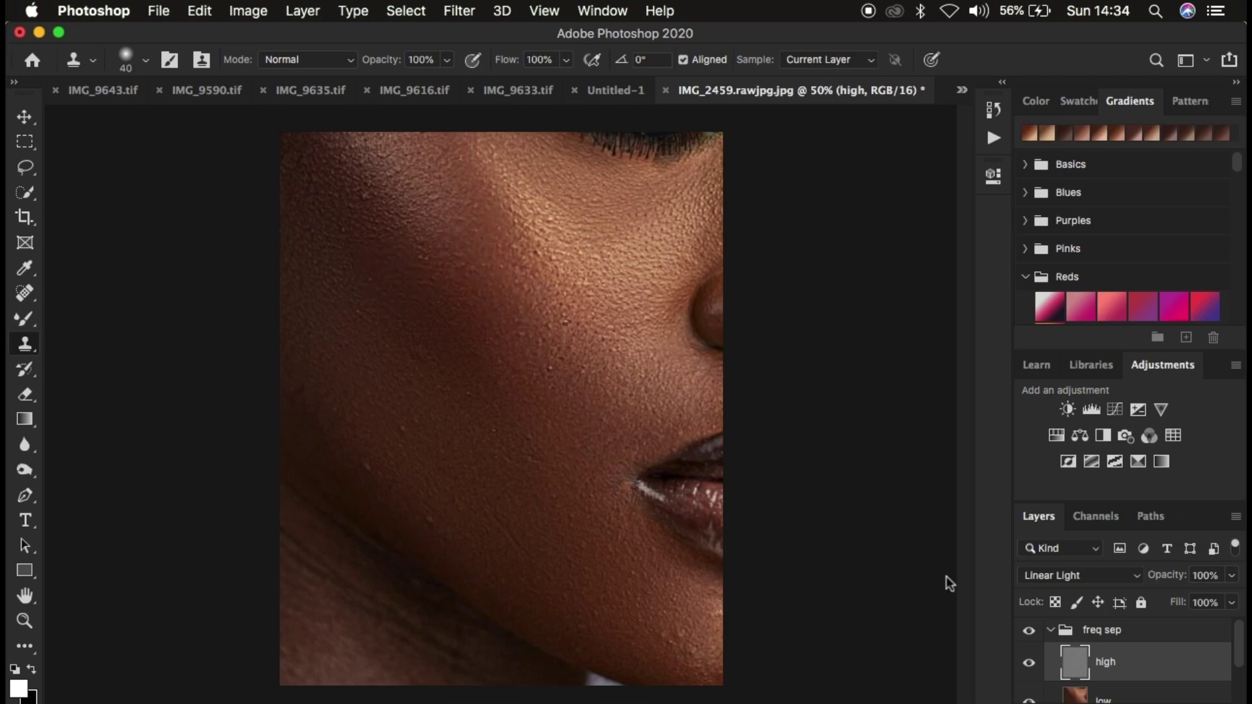
# Toggle the freq sep group's visibility to compare the cloned cheek texture with the original
pyautogui.click(1029, 633)
pyautogui.click(1030, 633)
pyautogui.click(1030, 635)
pyautogui.click(1030, 635)
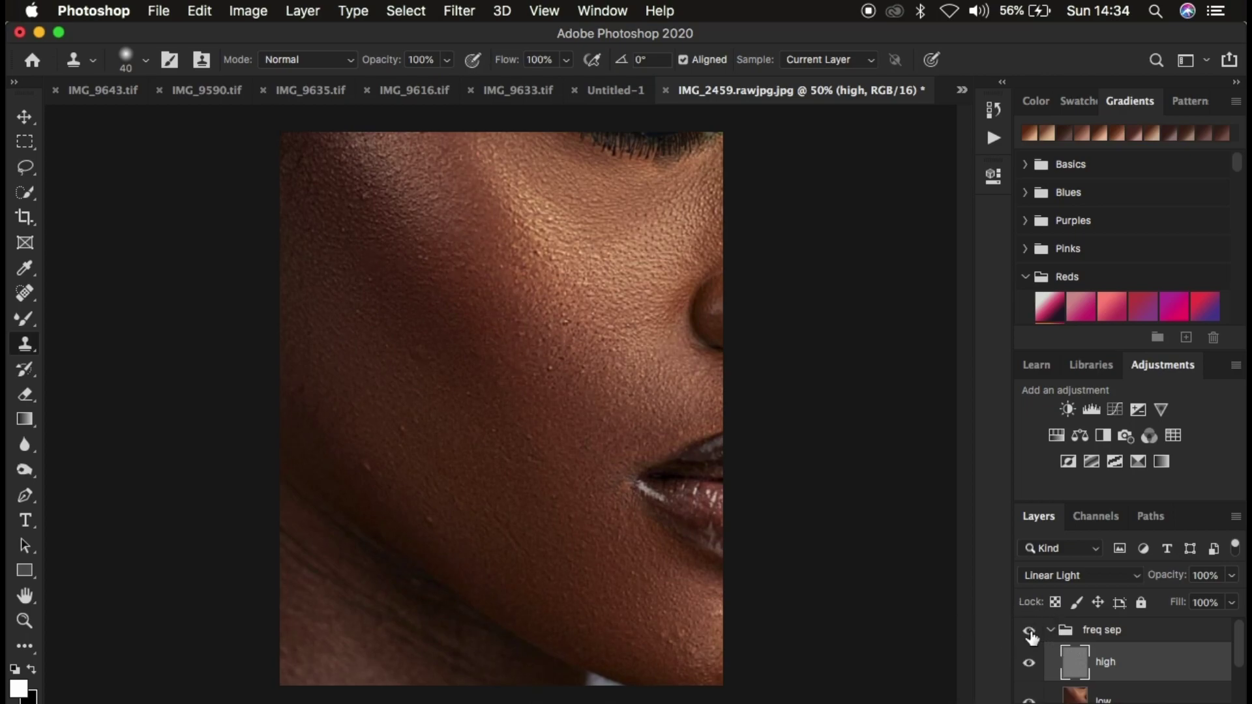